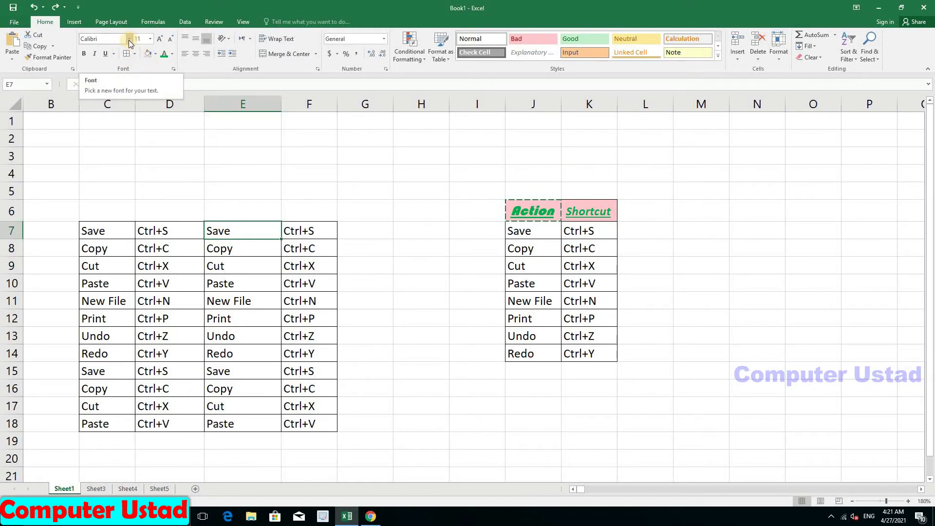
Apply the Arial Black font to cells C7:F12 of the left shortcut table
click(95, 232)
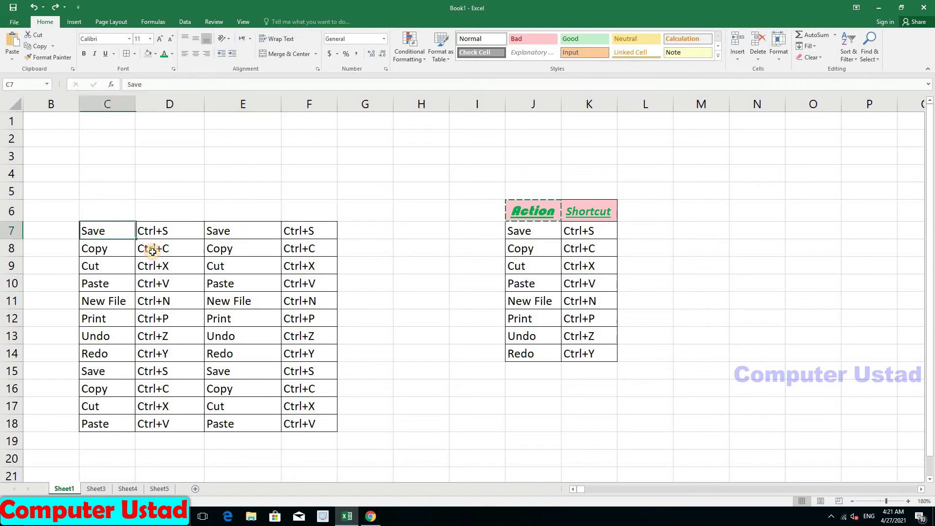
drag(152, 252, 304, 319)
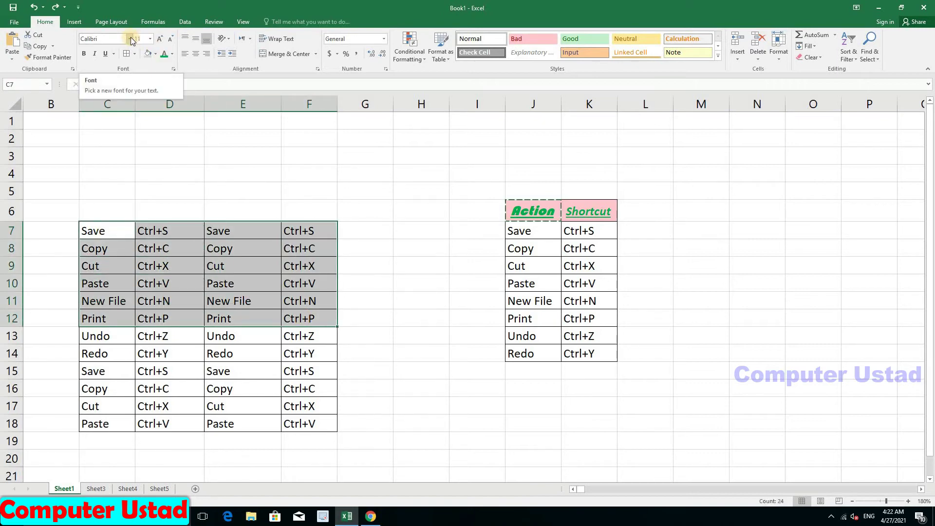
click(131, 38)
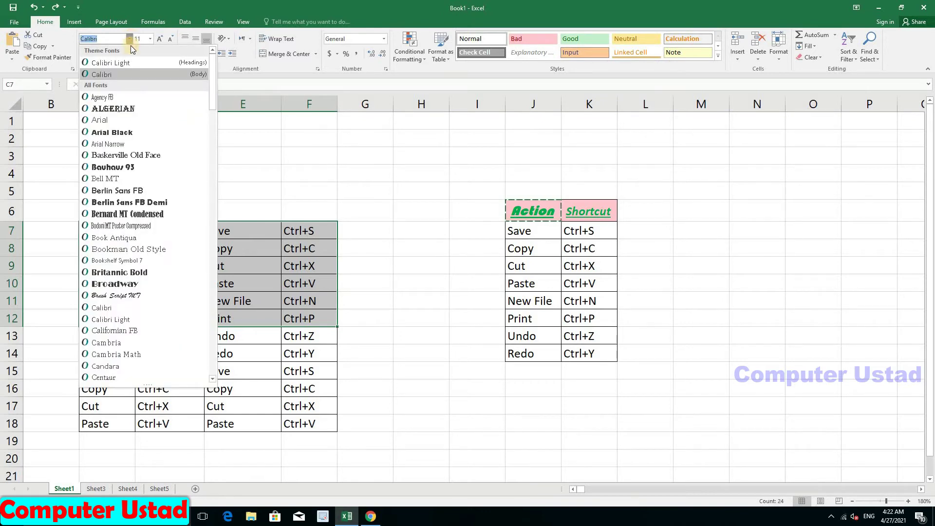
click(141, 133)
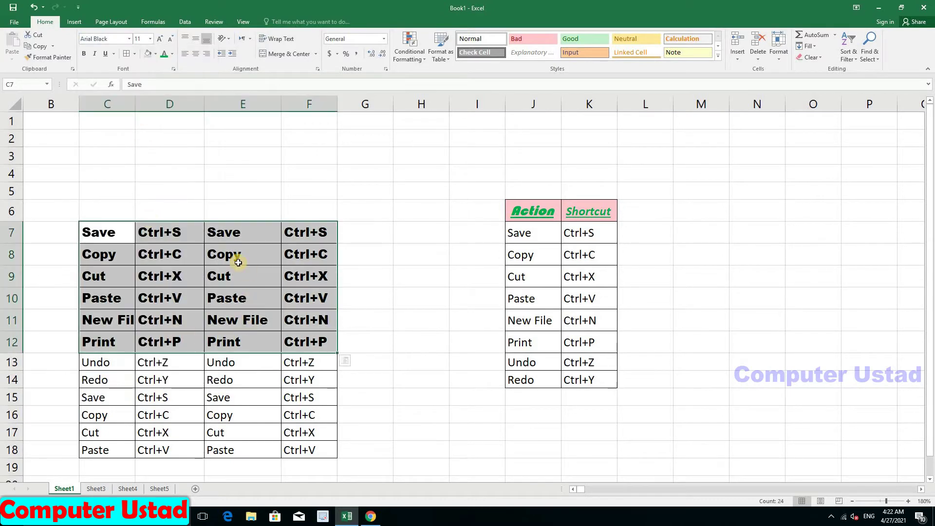
click(219, 429)
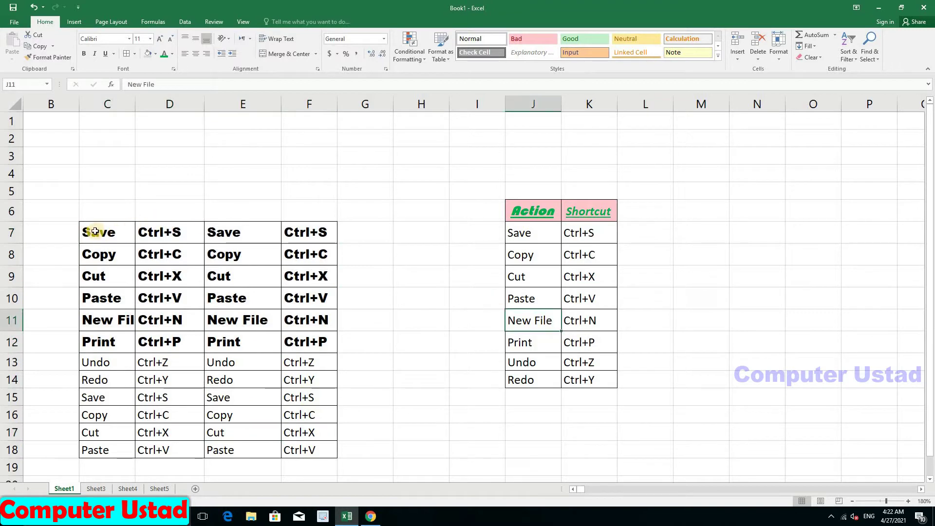
Change C7:F12 from Arial Black to the decorative Ravie font
drag(92, 233, 305, 341)
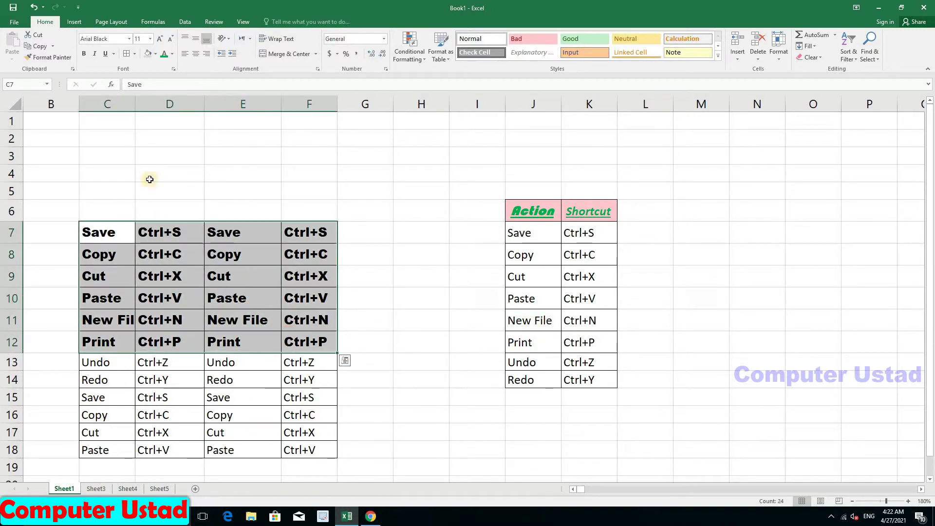
click(129, 38)
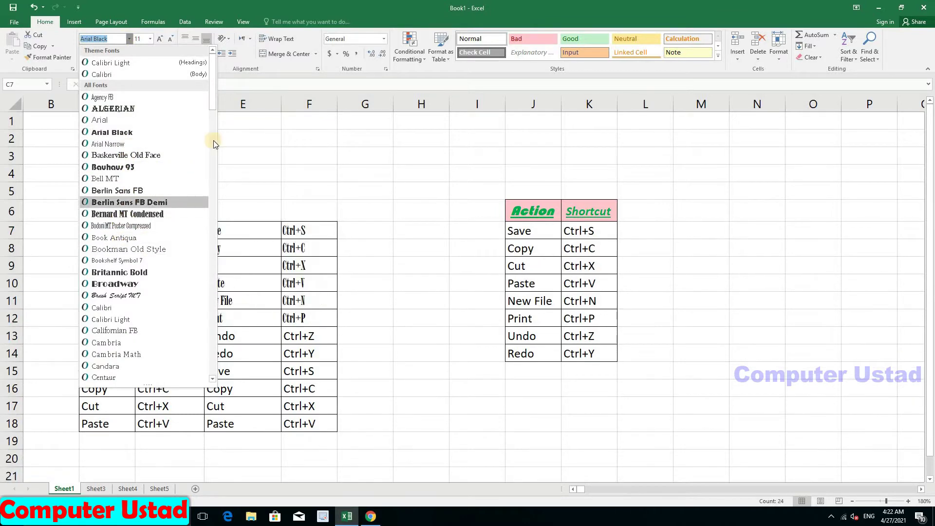
click(210, 224)
scroll(184, 273, down, 8)
scroll(170, 258, down, 2)
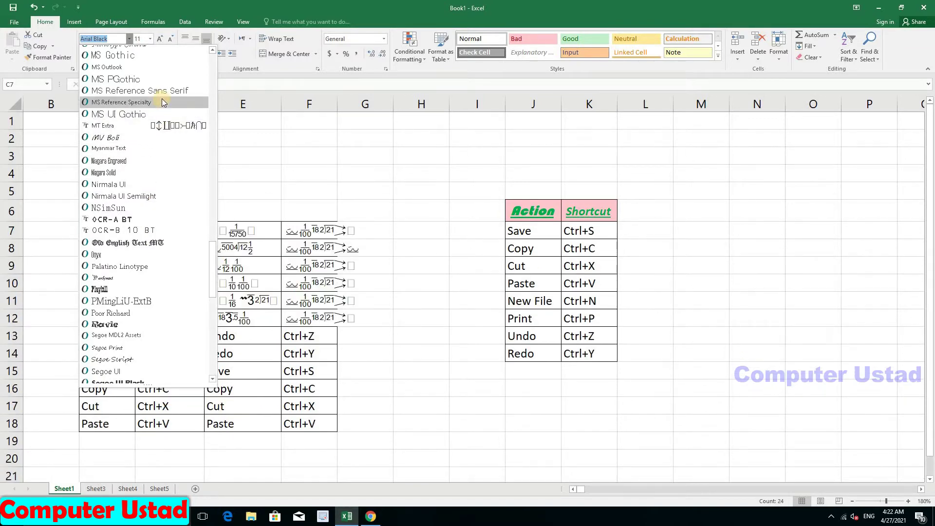
click(128, 327)
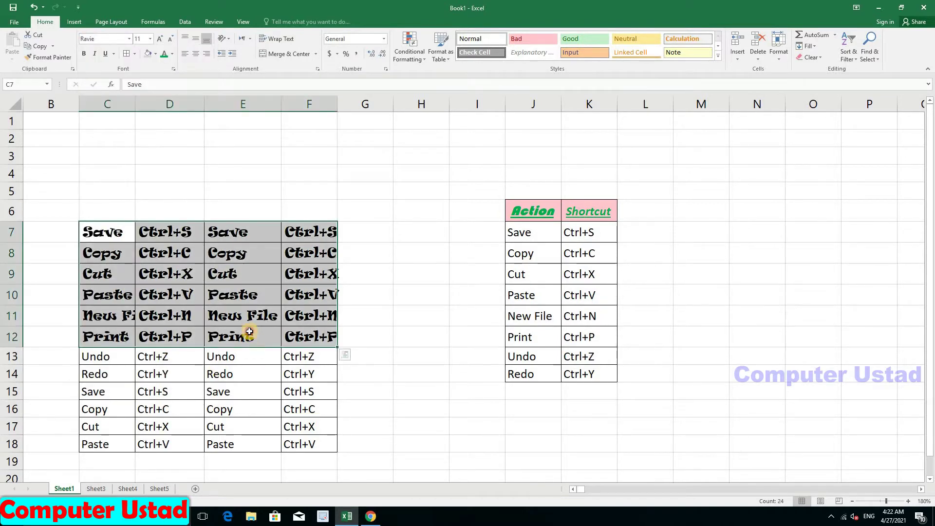
drag(242, 374, 242, 426)
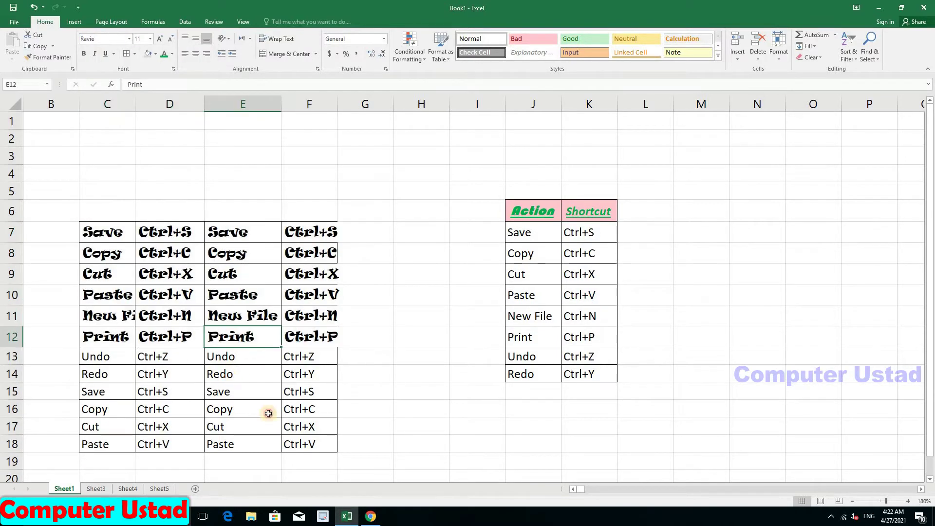
Set E14:E17 to Bernard MT Condensed and the shortcuts in D16:D18 to Broadway
click(127, 39)
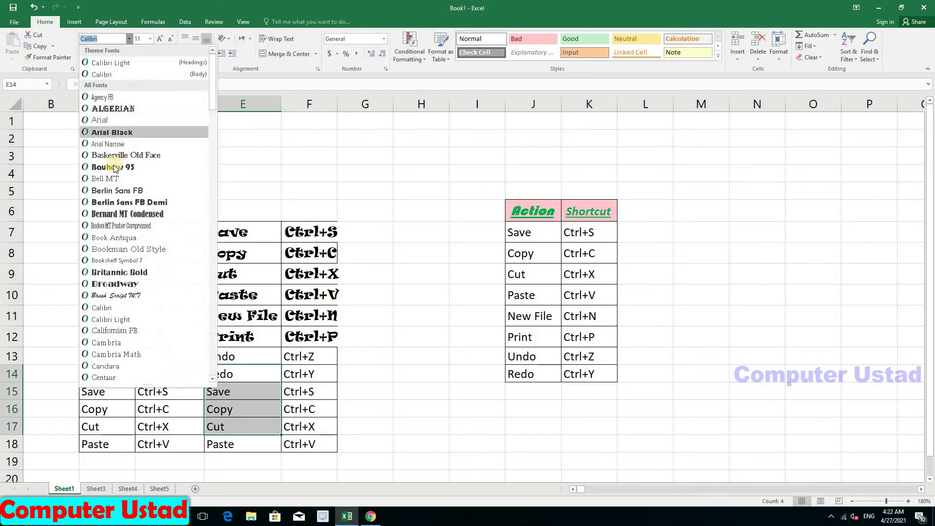
click(120, 256)
drag(167, 409, 165, 444)
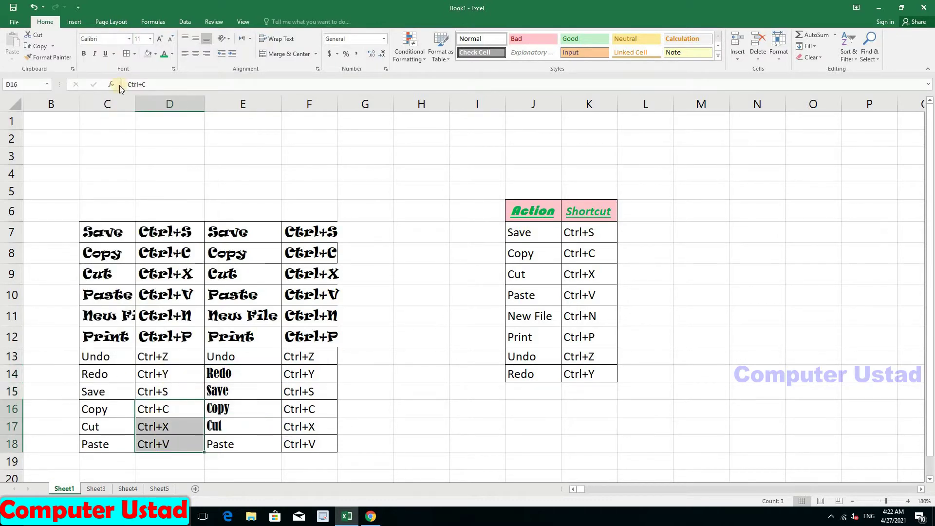
click(129, 39)
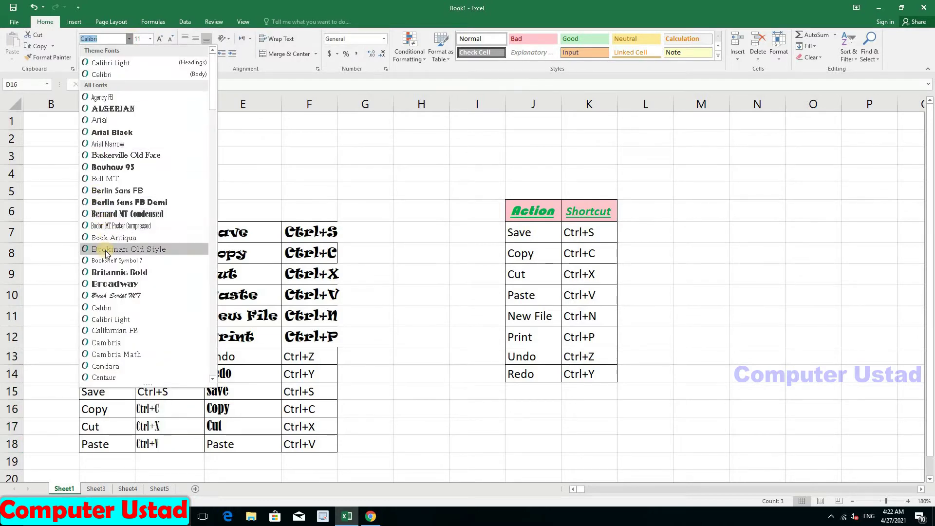
click(100, 284)
click(317, 385)
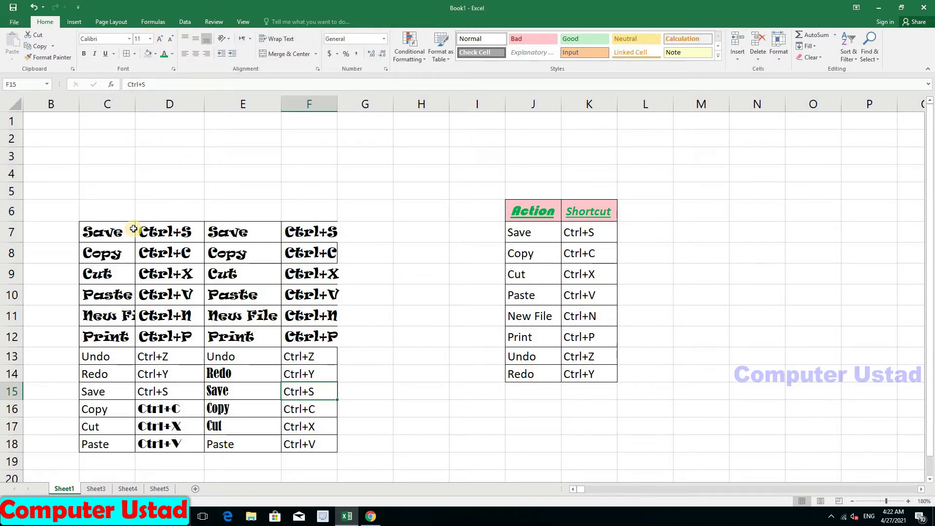
Undo the Broadway font on D16:D18 and enlarge 'Save' in J7 to size 20
key(ctrl+z)
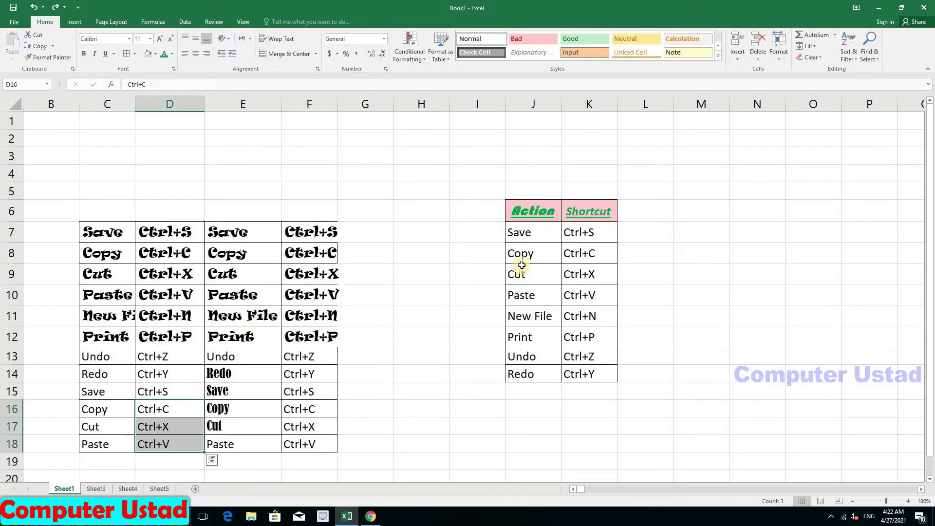
mouse_move(518, 233)
mouse_down()
mouse_move(562, 247)
mouse_move(544, 227)
mouse_up()
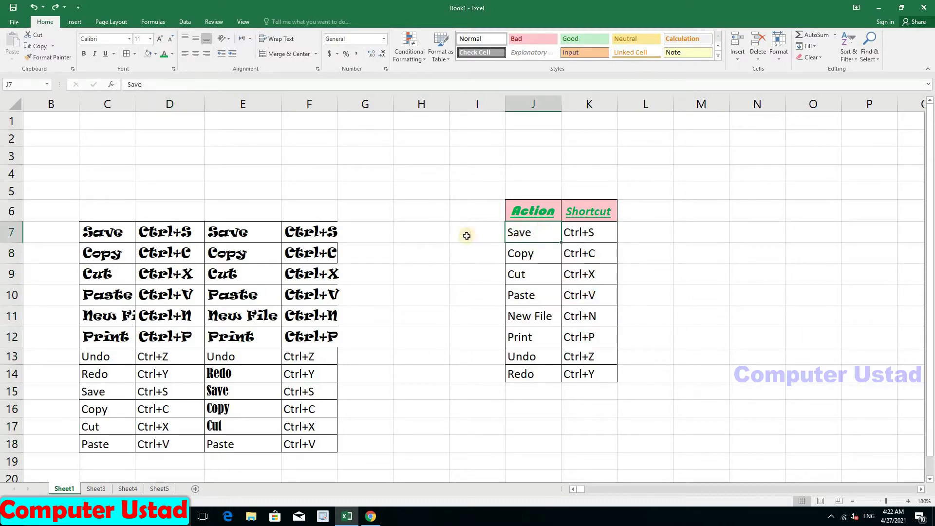
click(151, 40)
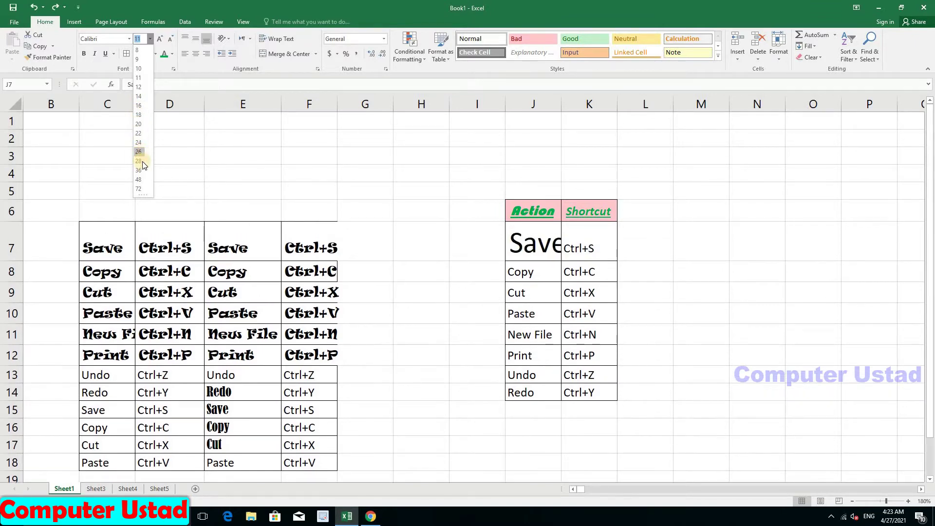
click(139, 128)
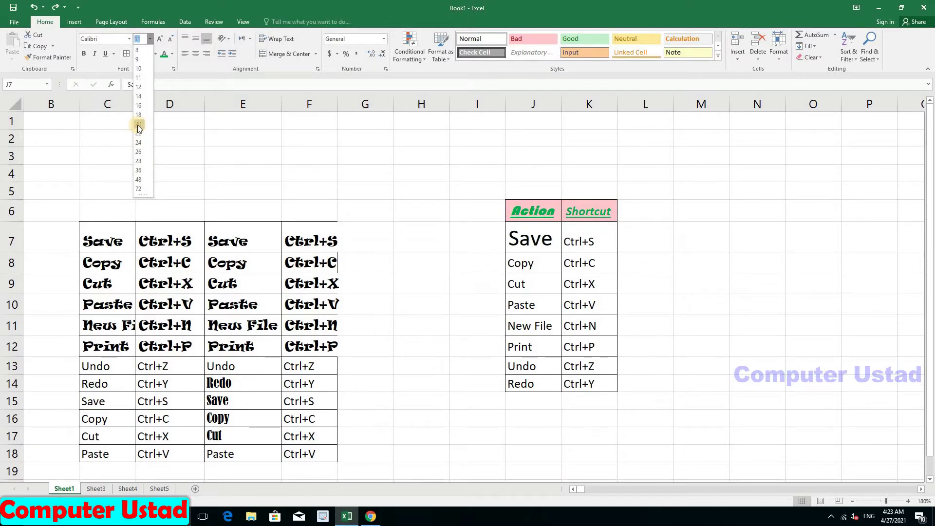
click(548, 266)
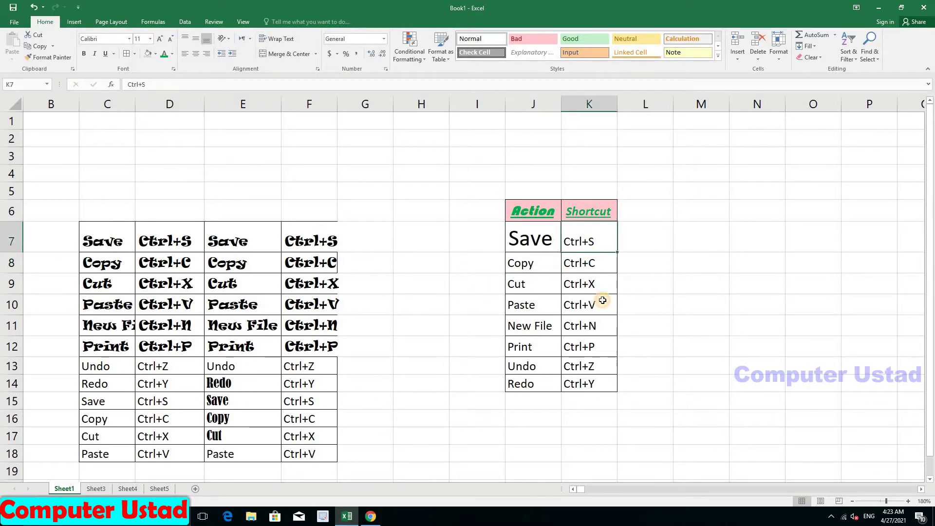
drag(545, 239, 598, 383)
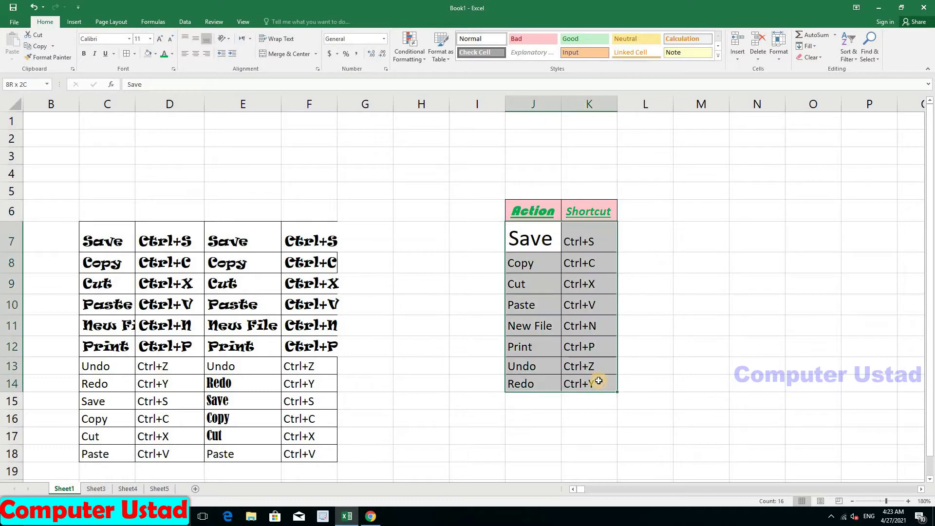
Set the right table body J7:K14 to font size 20
click(149, 39)
click(142, 125)
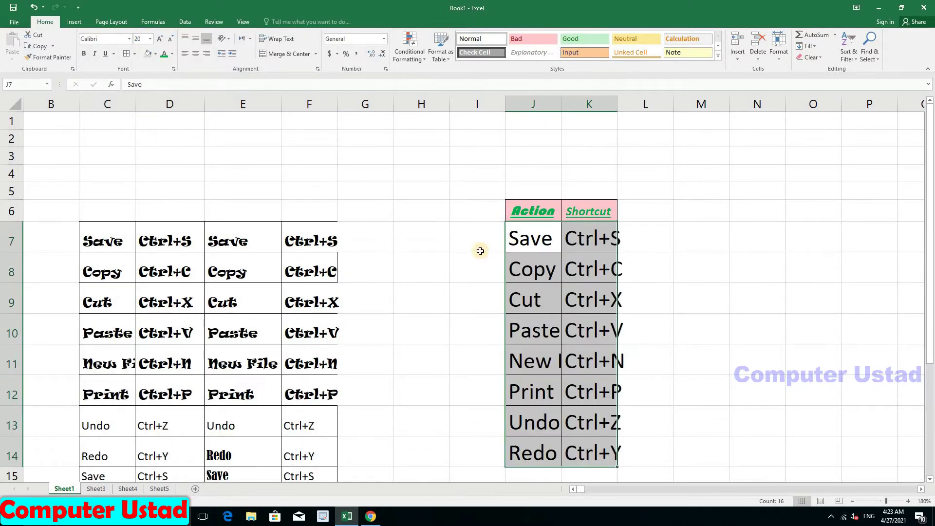
click(602, 239)
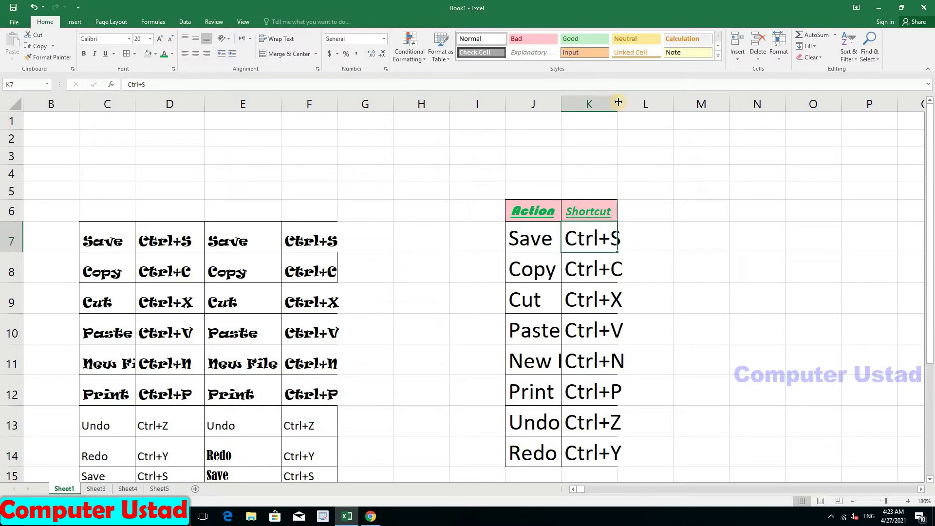
Widen columns K and J so the enlarged action names and shortcuts fit
drag(617, 102, 653, 100)
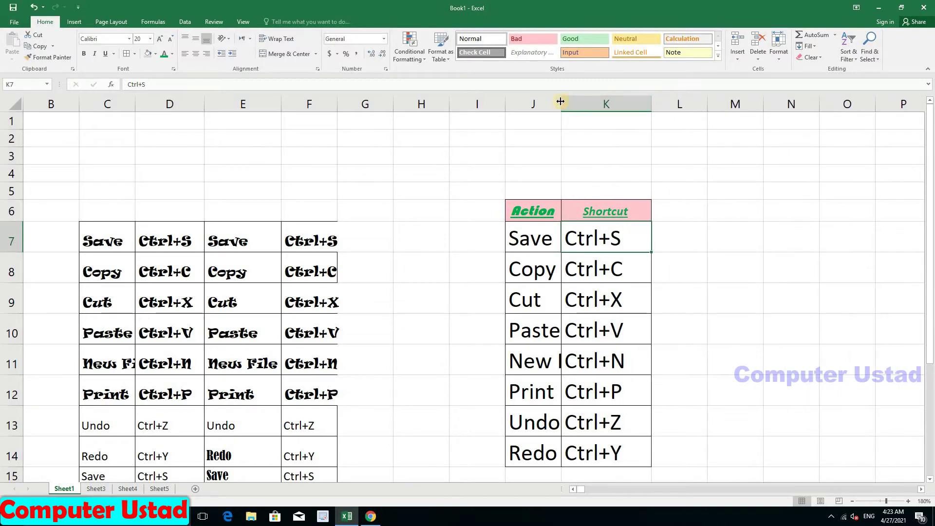
drag(561, 101, 611, 102)
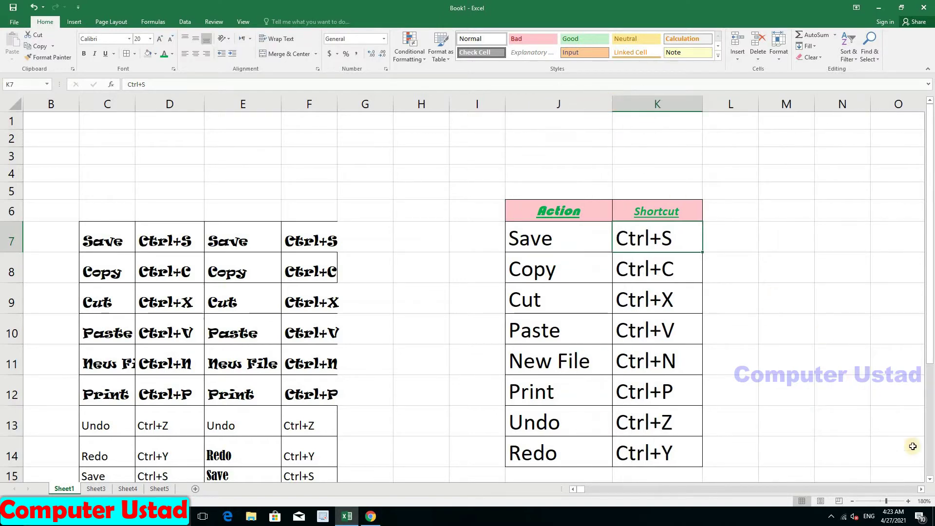
scroll(929, 476, down, 1)
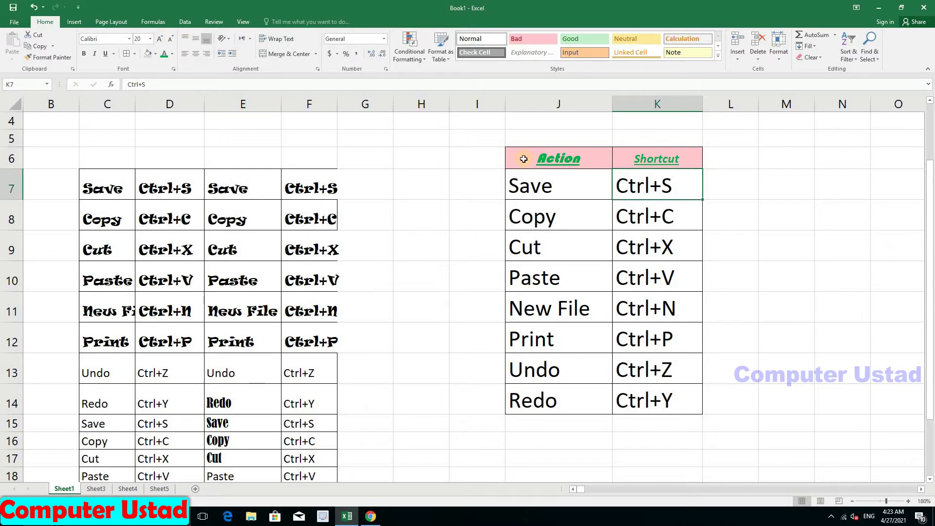
Step the J7:K14 font size up to 26 and back down to settle at 18 point
drag(519, 176, 658, 399)
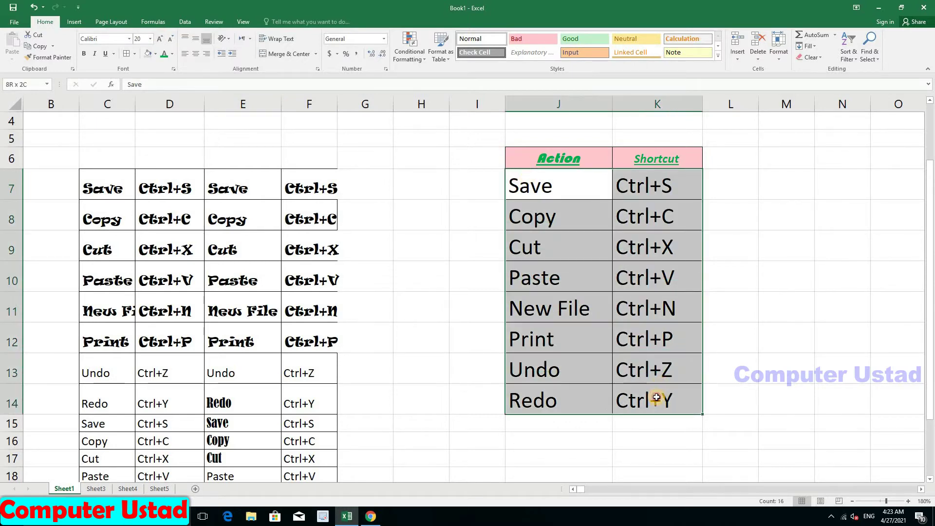
click(159, 39)
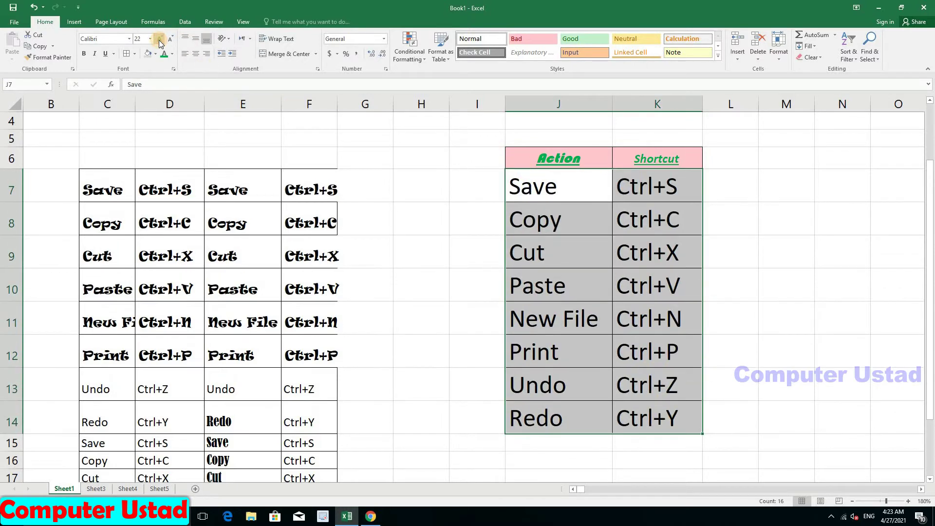
click(159, 40)
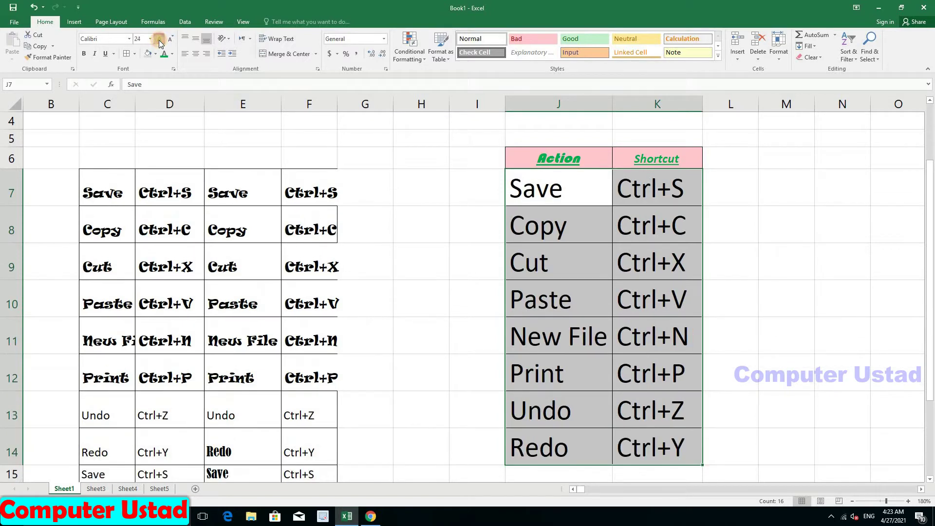
click(159, 40)
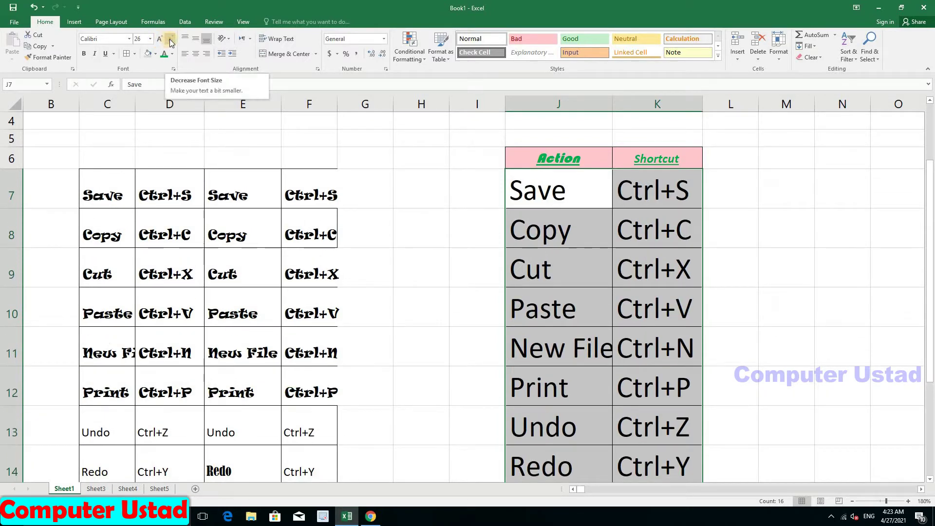
click(170, 40)
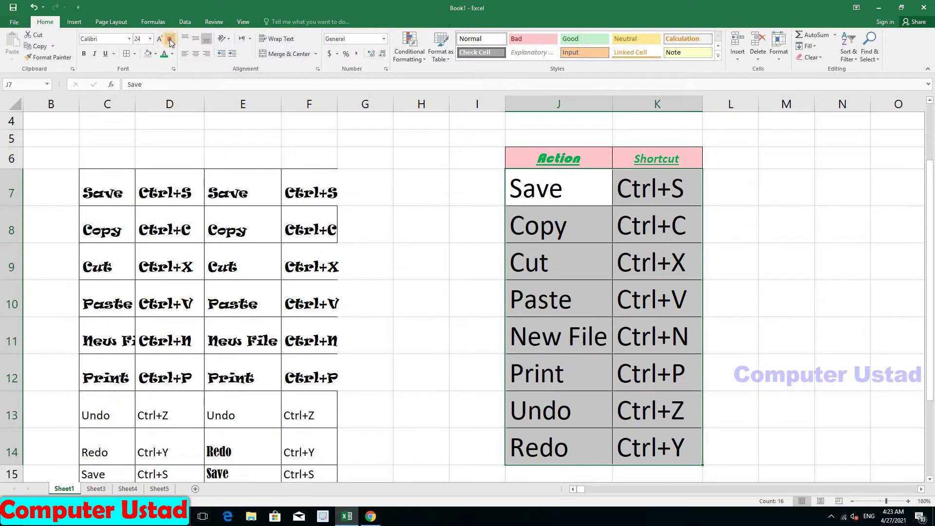
click(171, 40)
click(170, 40)
click(170, 40)
click(170, 40)
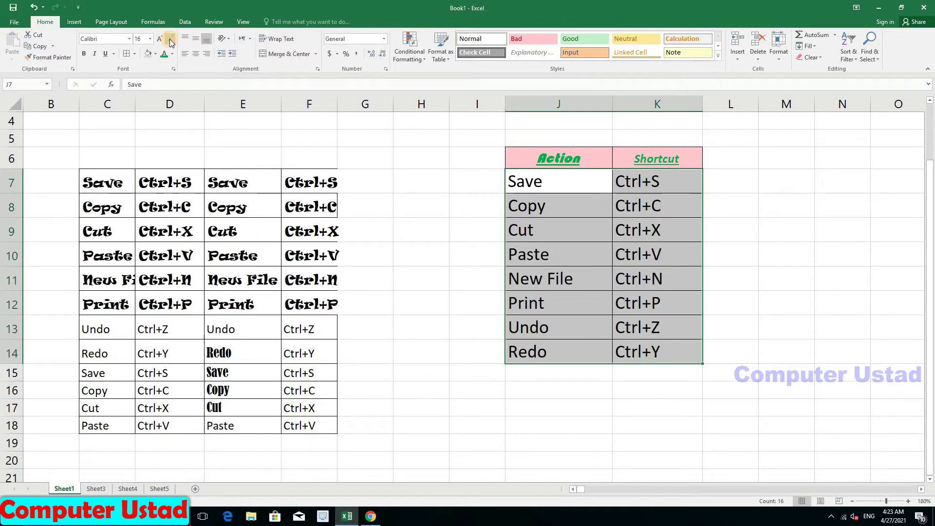
click(170, 40)
click(170, 39)
key(ctrl+z)
key(ctrl+z)
key(ctrl+z)
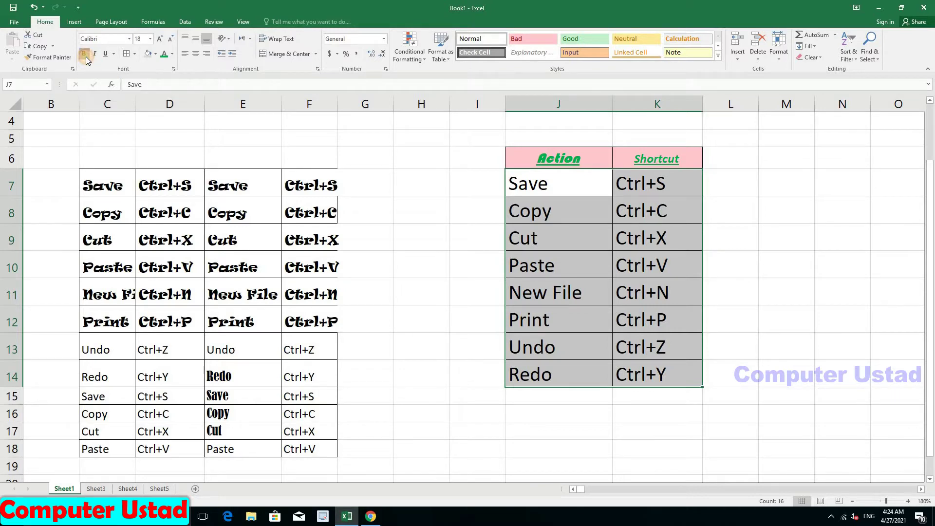
click(85, 56)
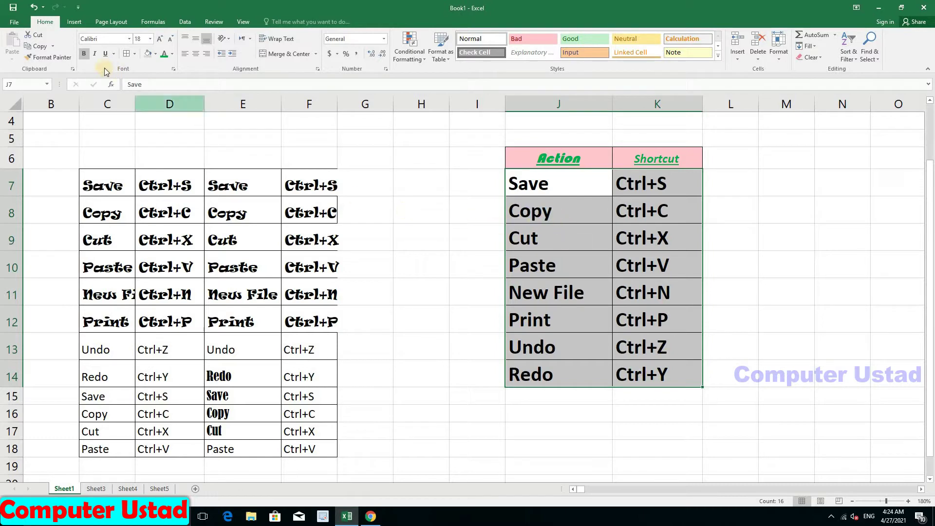
click(85, 58)
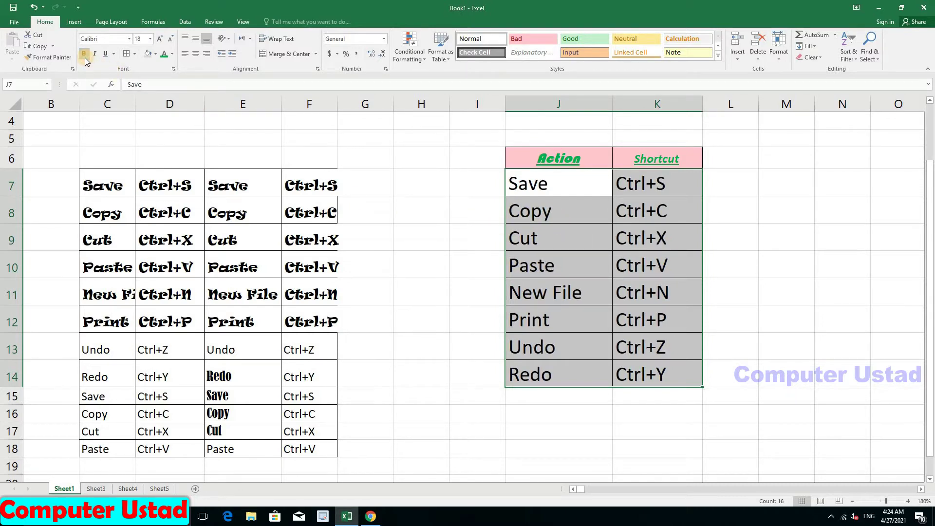
click(94, 56)
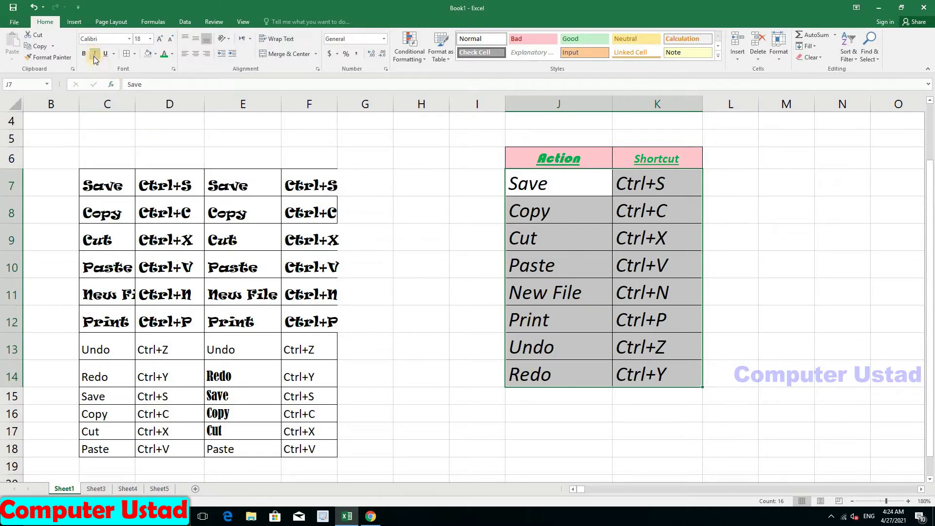
click(95, 57)
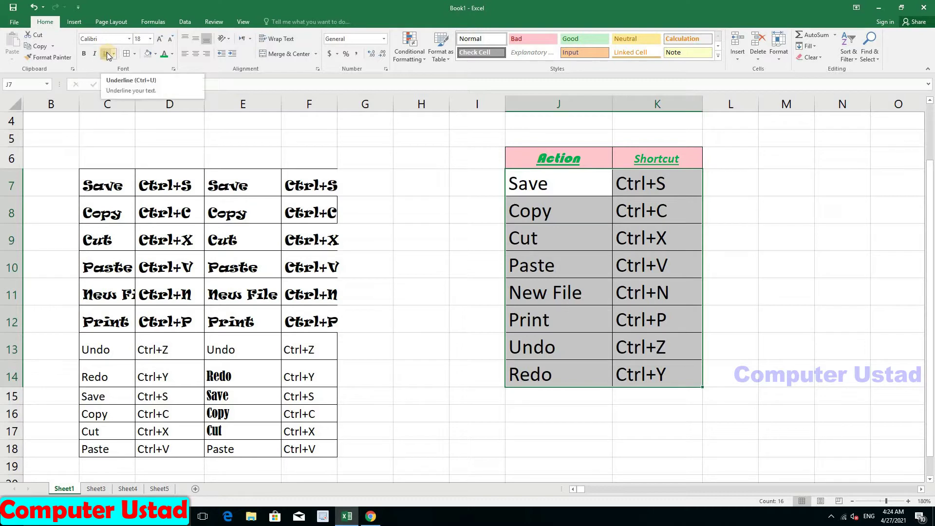
click(106, 55)
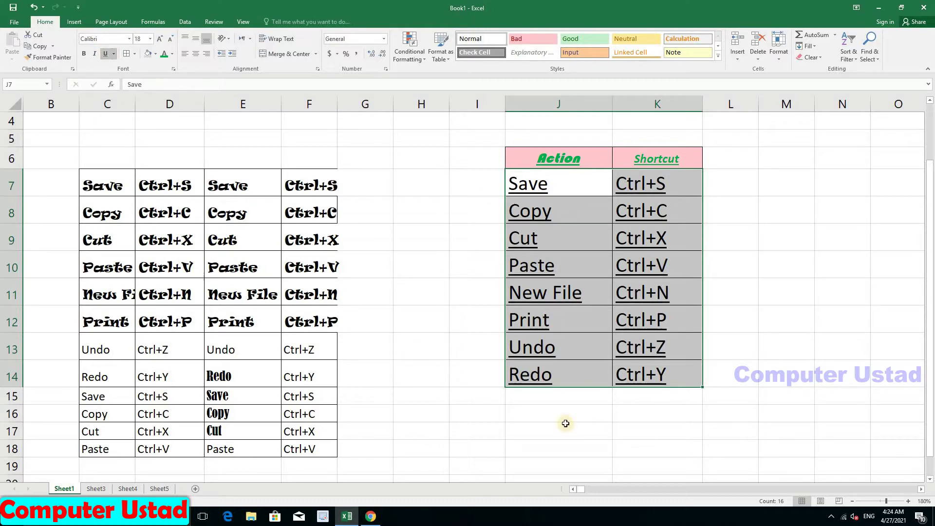
click(114, 55)
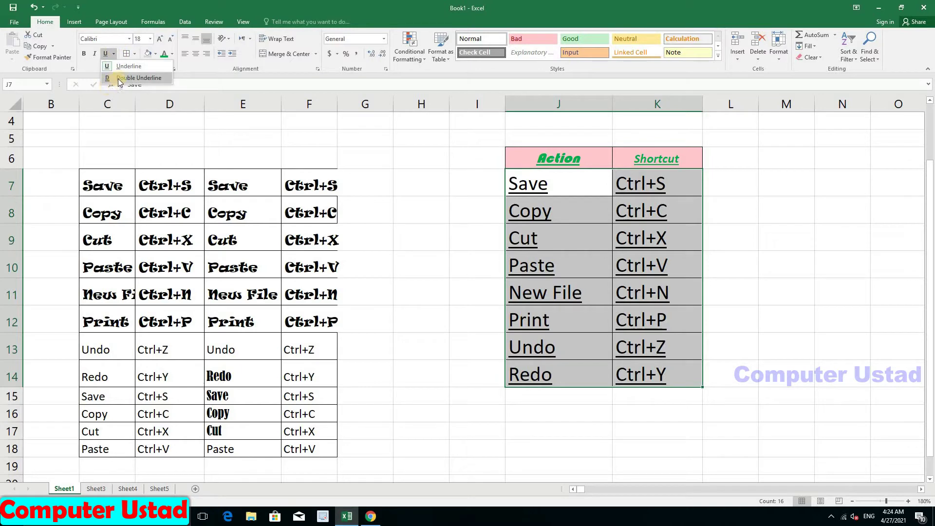
click(118, 78)
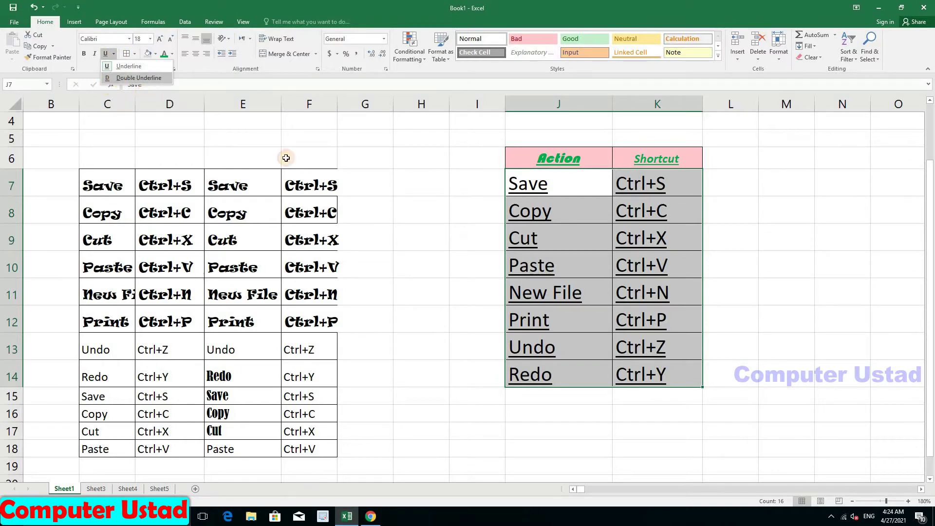
click(106, 56)
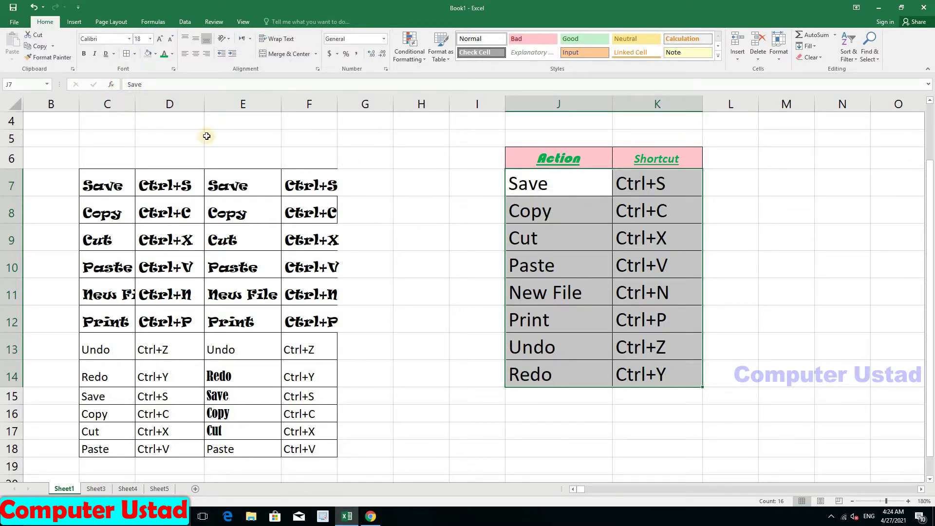
Clear all borders from the J6:K14 table and add a bottom border
click(130, 55)
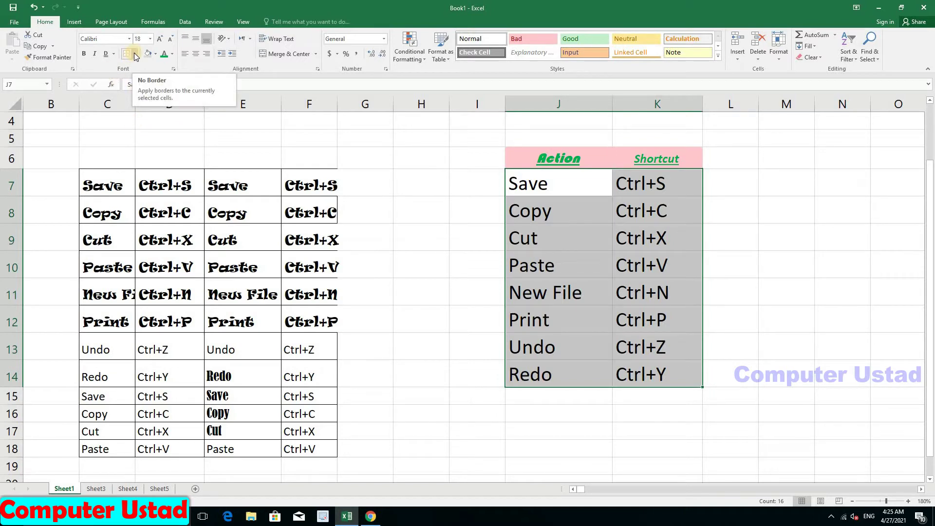
click(135, 54)
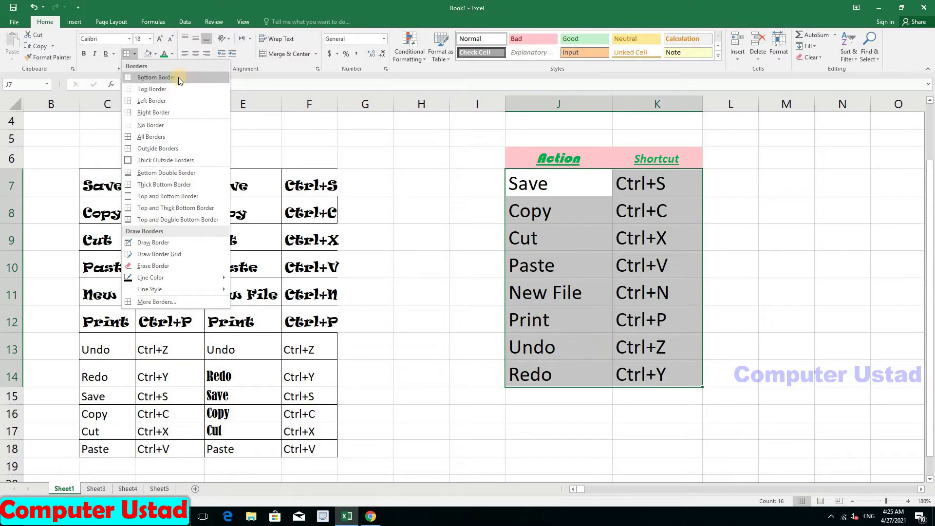
click(188, 90)
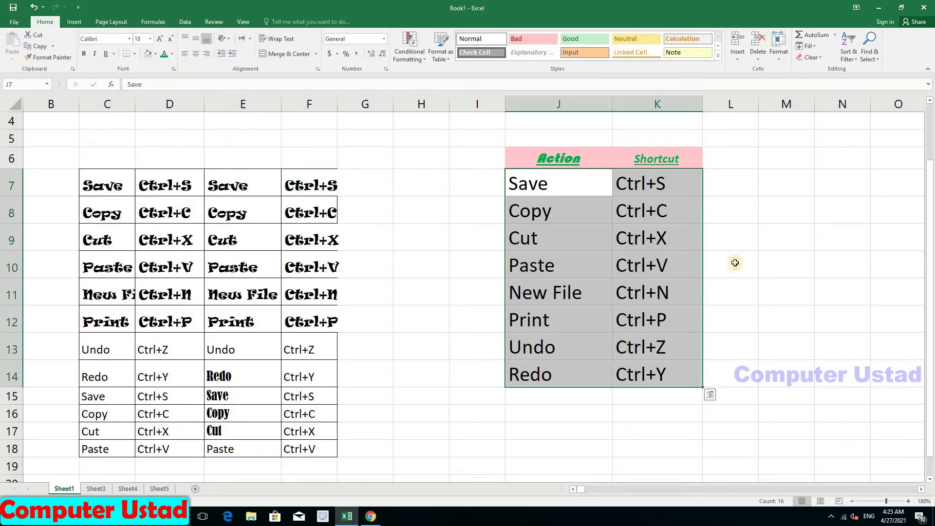
click(787, 240)
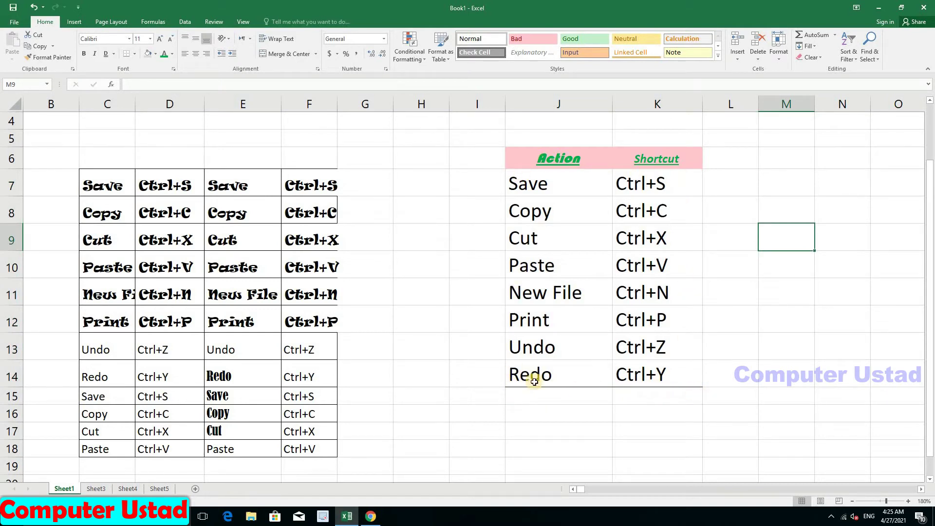
Give the J6:K14 table a top border
click(524, 156)
drag(606, 216, 621, 374)
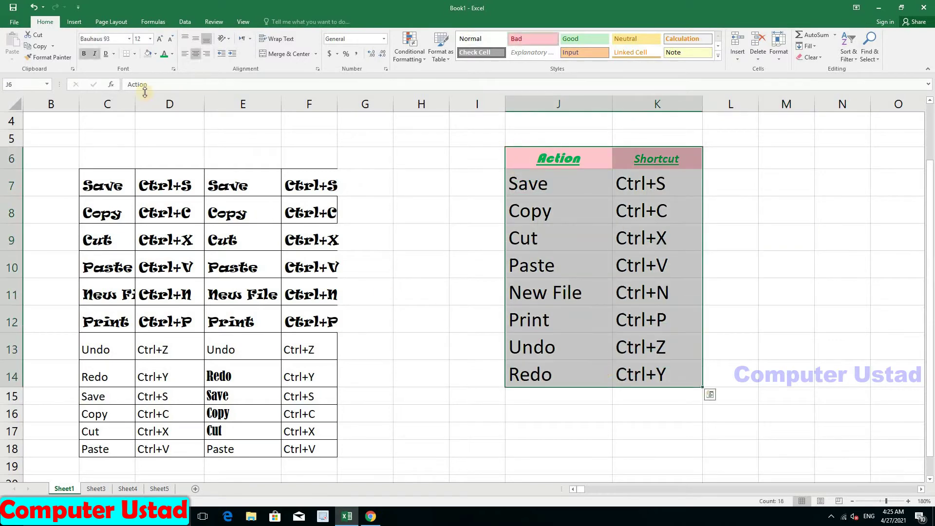
click(135, 54)
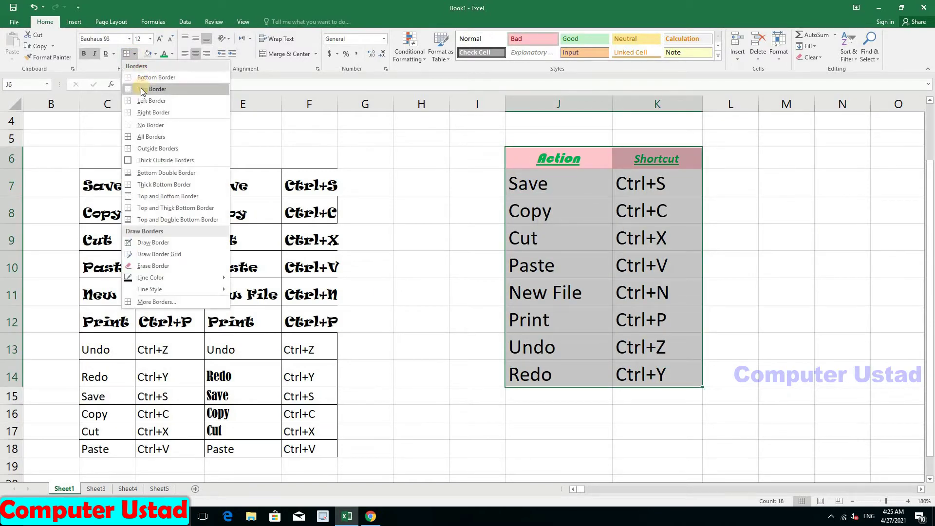
click(142, 88)
click(708, 209)
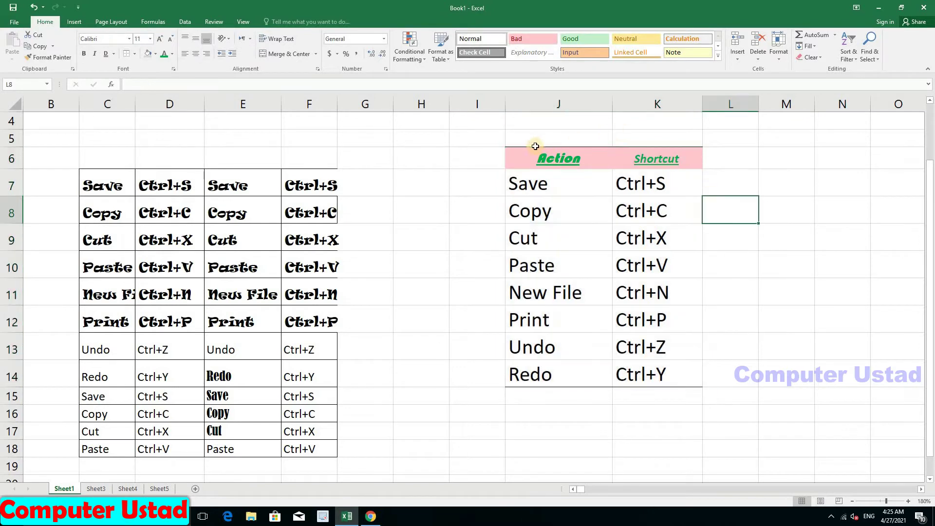
Apply Outside Borders to J6:K14 so only the outer outline remains
drag(574, 161, 652, 374)
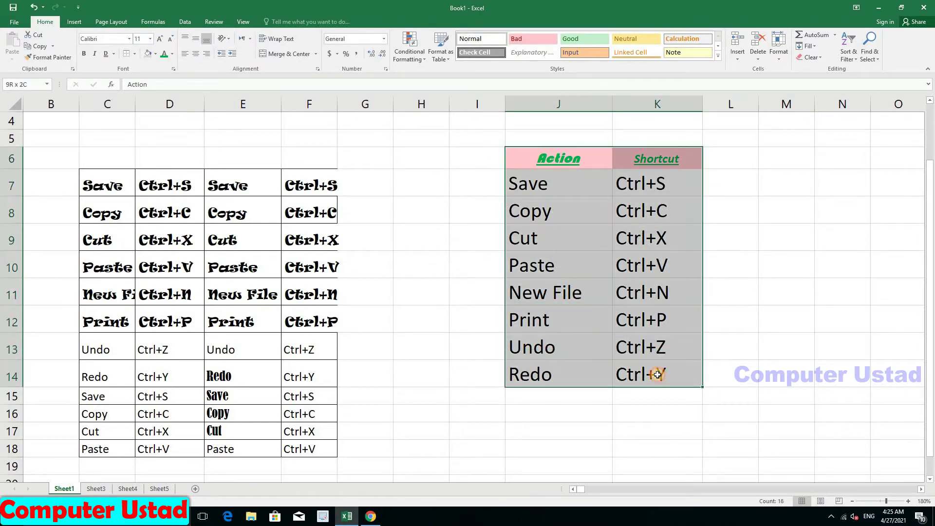
click(133, 54)
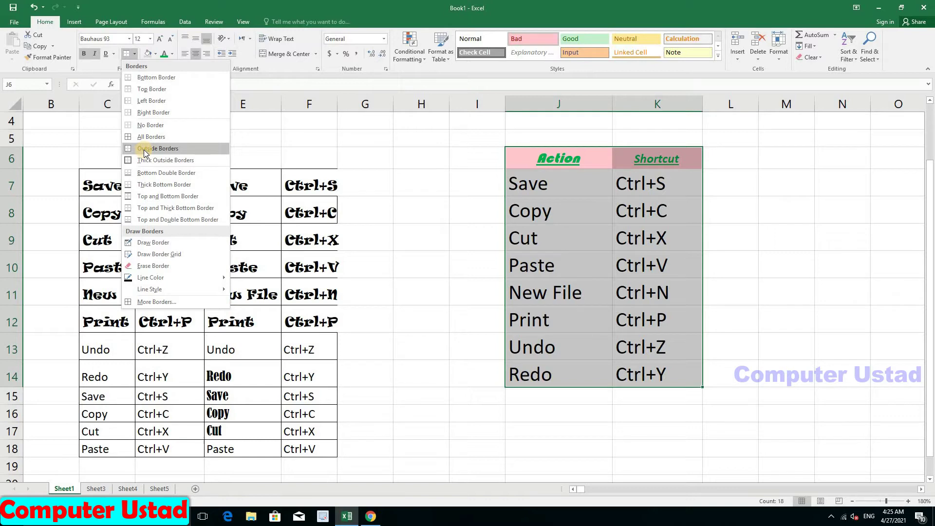
click(144, 149)
click(733, 228)
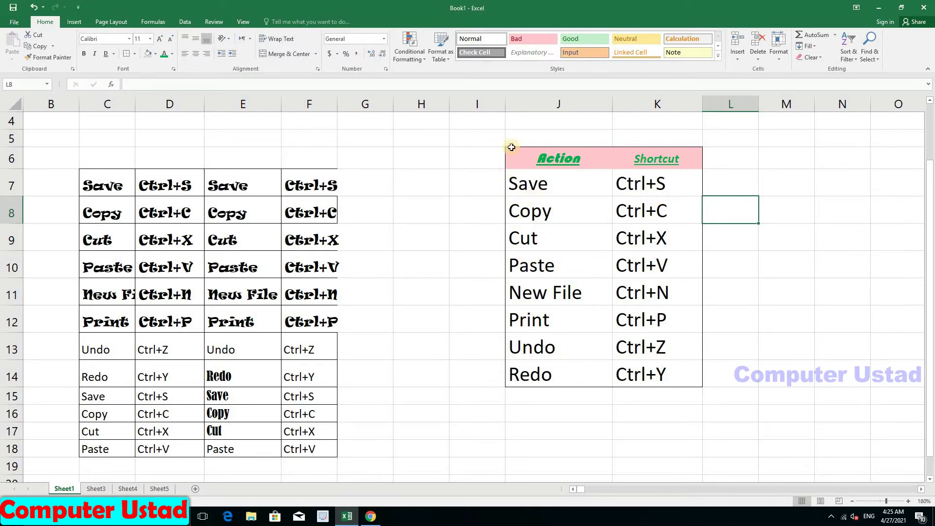
drag(521, 155, 626, 372)
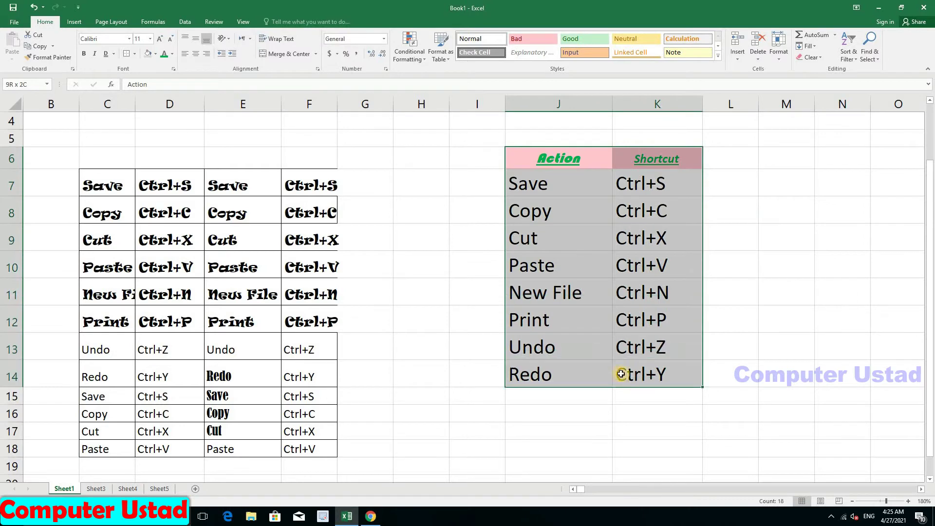
Apply All Borders to every cell of the J6:K14 table
click(135, 54)
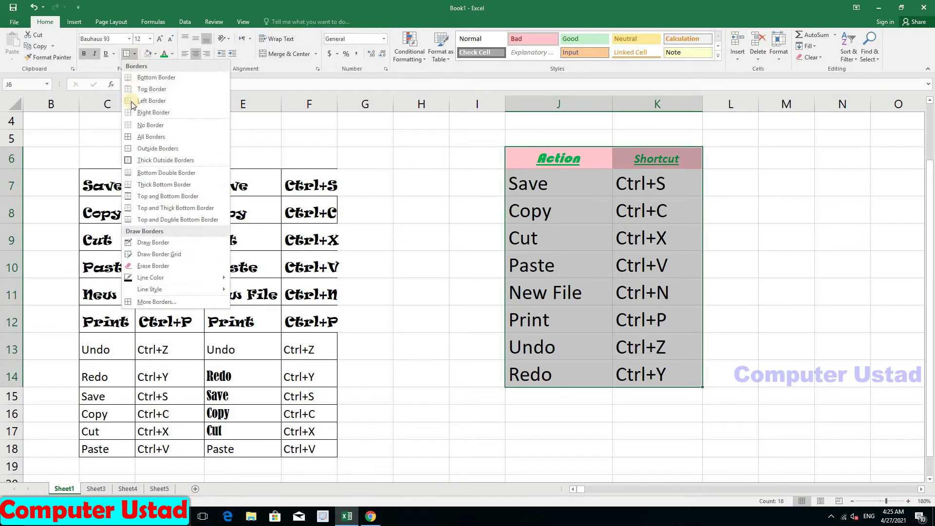
click(137, 137)
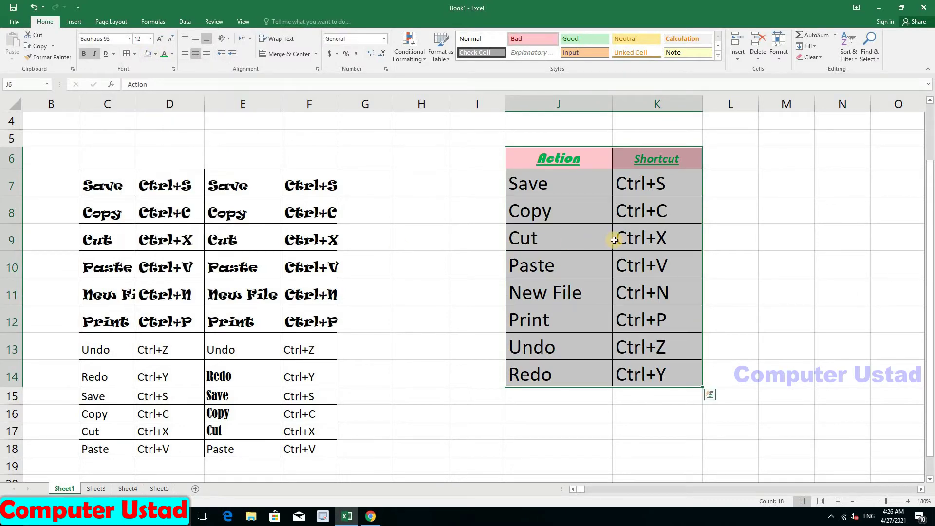
click(548, 226)
click(538, 209)
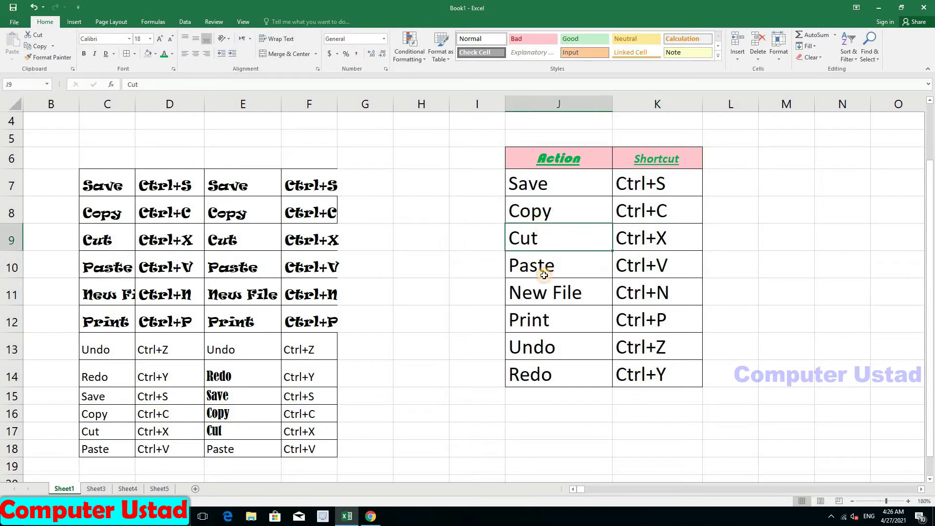
Add a Thick Outside Border around the Action/Shortcut table
click(545, 158)
key(ctrl+a)
click(134, 53)
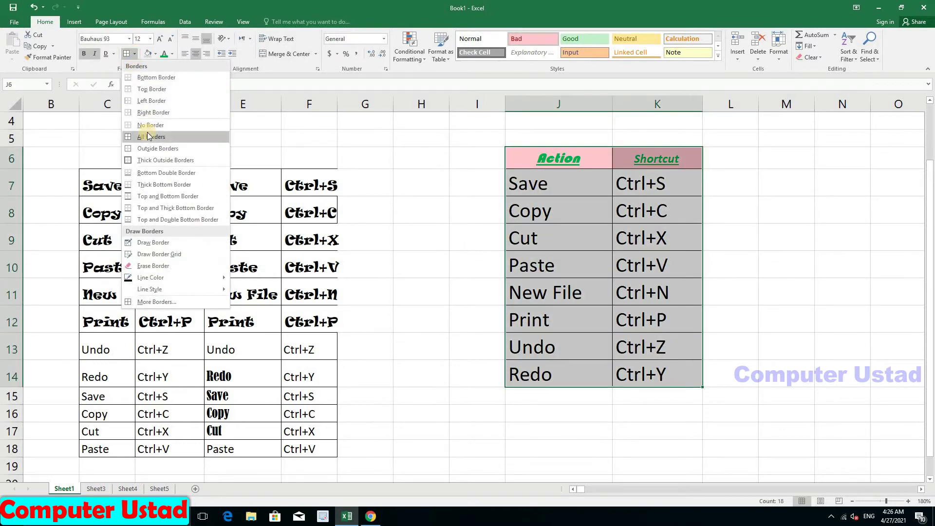
click(157, 162)
click(782, 229)
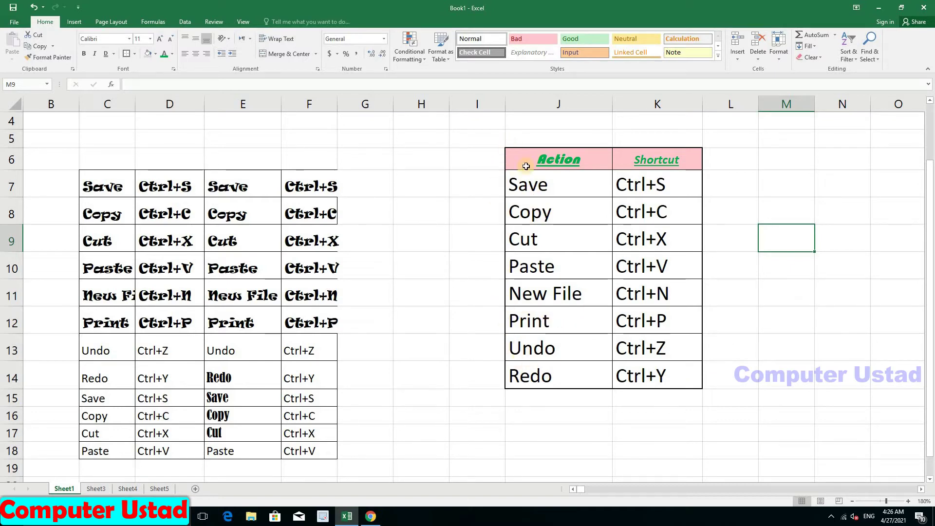
drag(645, 213, 663, 368)
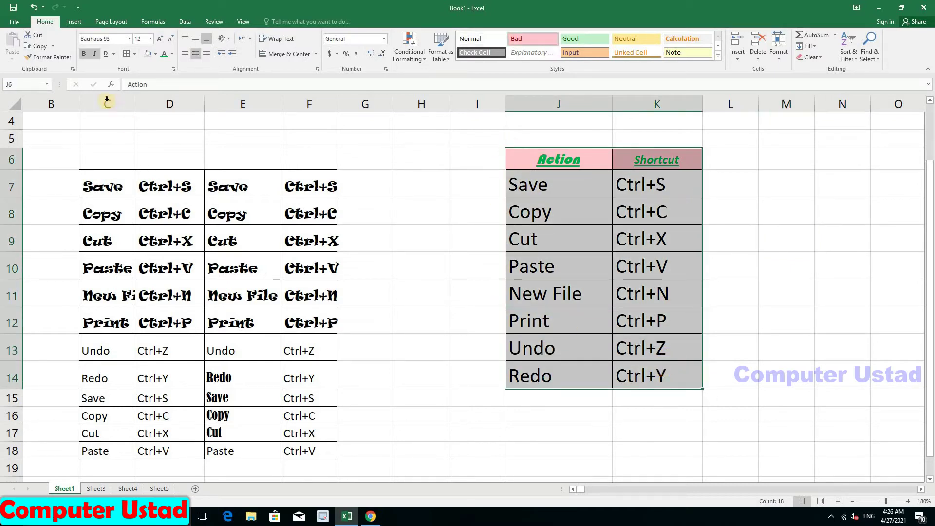
click(134, 53)
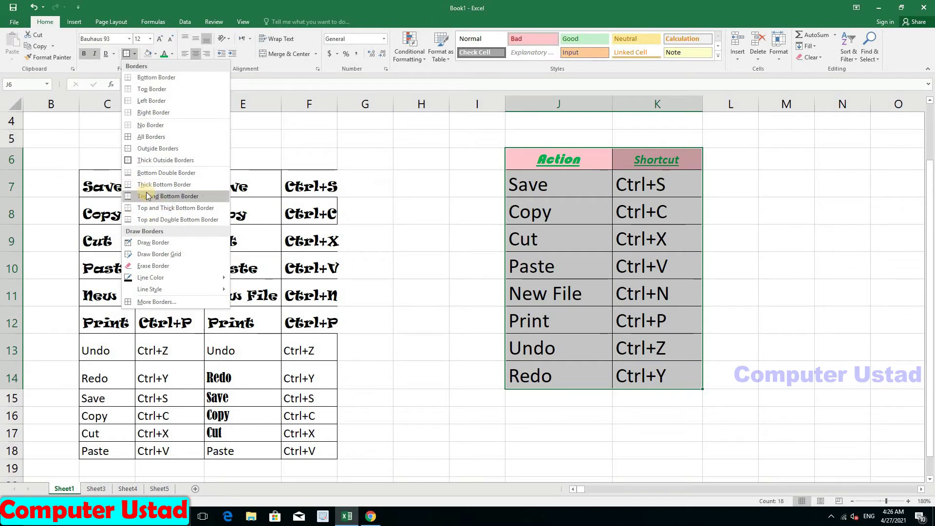
Draw freehand border lines along empty cell edges in columns F–I
click(149, 243)
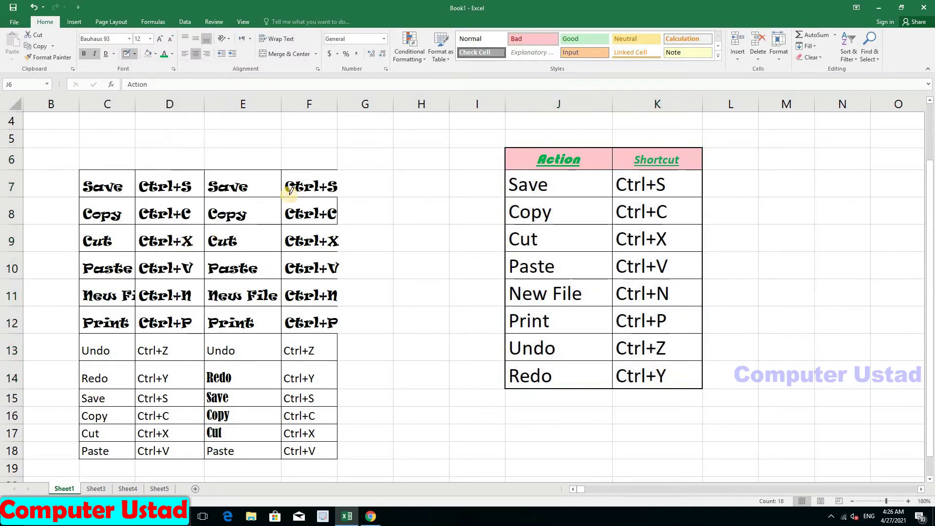
drag(339, 167, 338, 254)
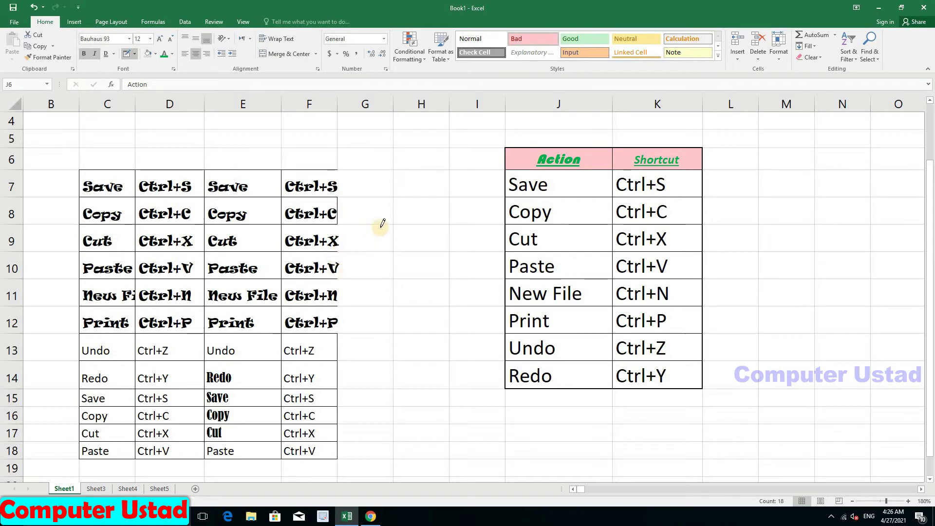
mouse_move(338, 255)
mouse_down()
mouse_move(427, 224)
mouse_move(394, 404)
mouse_up()
drag(429, 305, 476, 303)
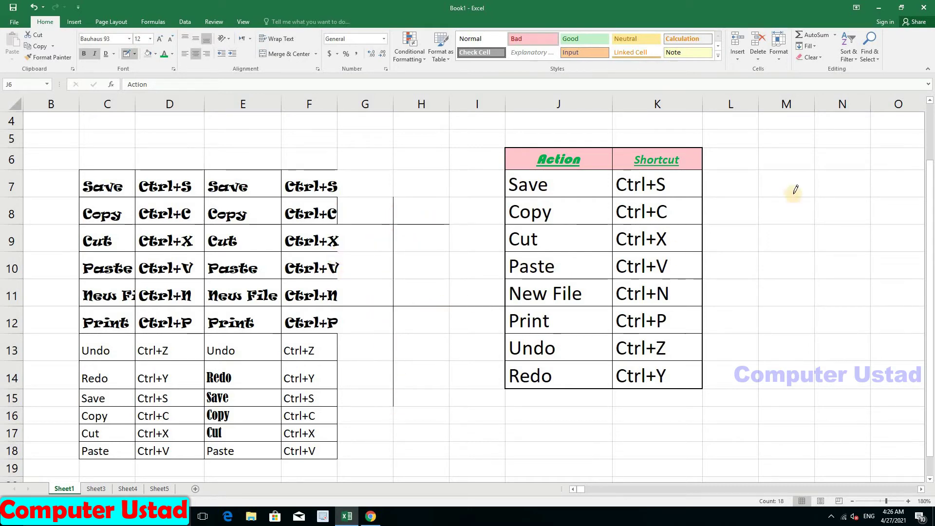
Draw vertical and horizontal border lines in columns L–O, rows 7–14, beside the table
drag(793, 192, 774, 350)
drag(823, 224, 823, 387)
drag(779, 360, 873, 339)
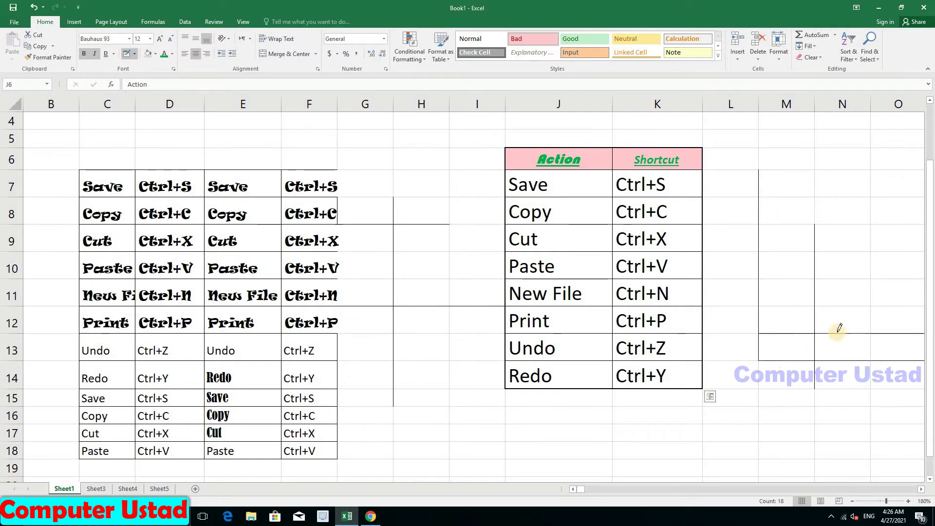
drag(796, 311, 852, 304)
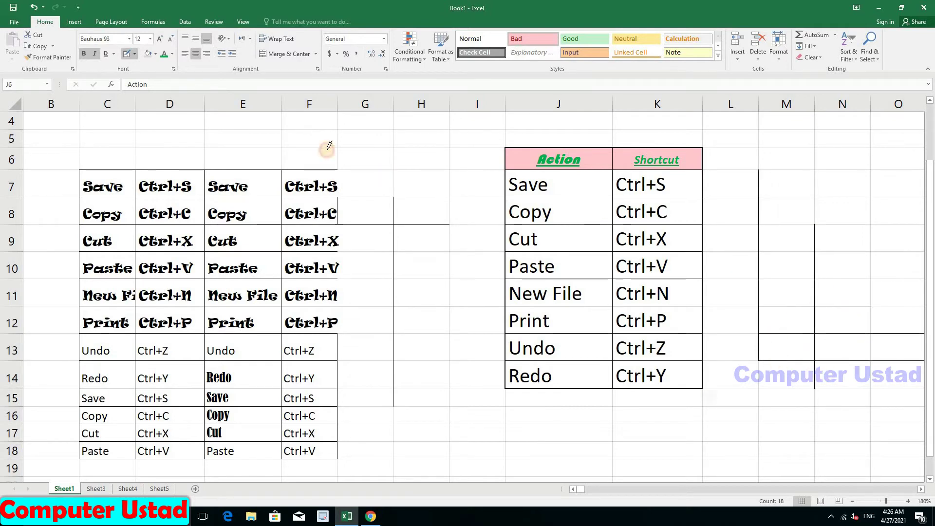
click(128, 52)
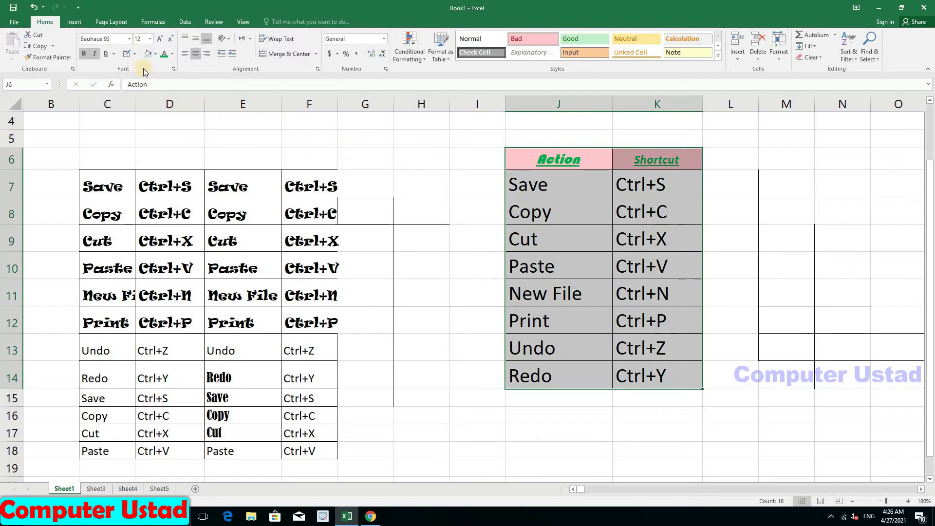
click(136, 54)
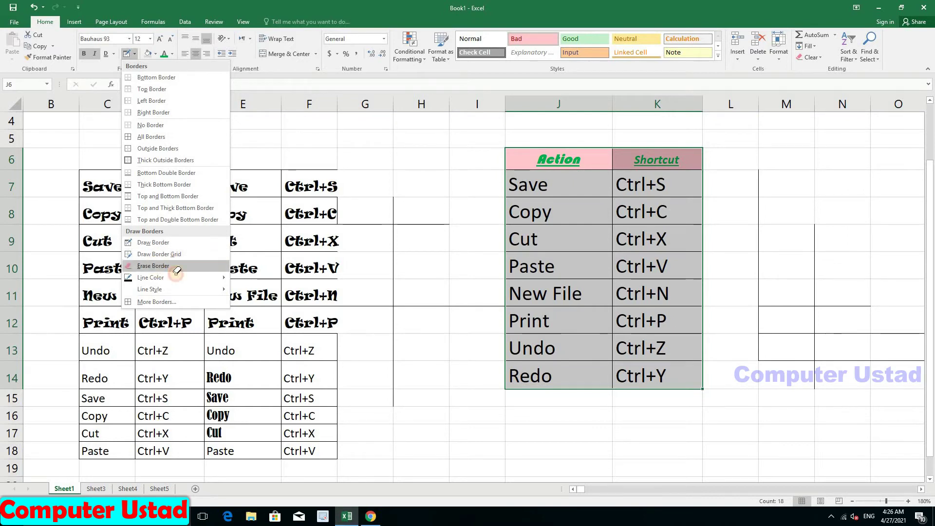
Erase the column G/H line and all J7:K14 body borders, keeping the header outlined
click(157, 266)
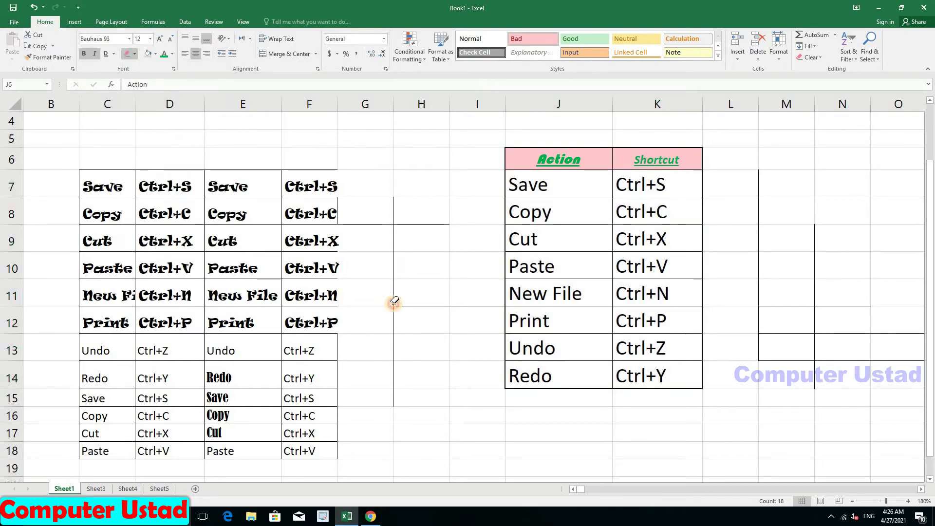
mouse_move(391, 194)
mouse_down()
mouse_move(400, 393)
mouse_move(408, 304)
mouse_up()
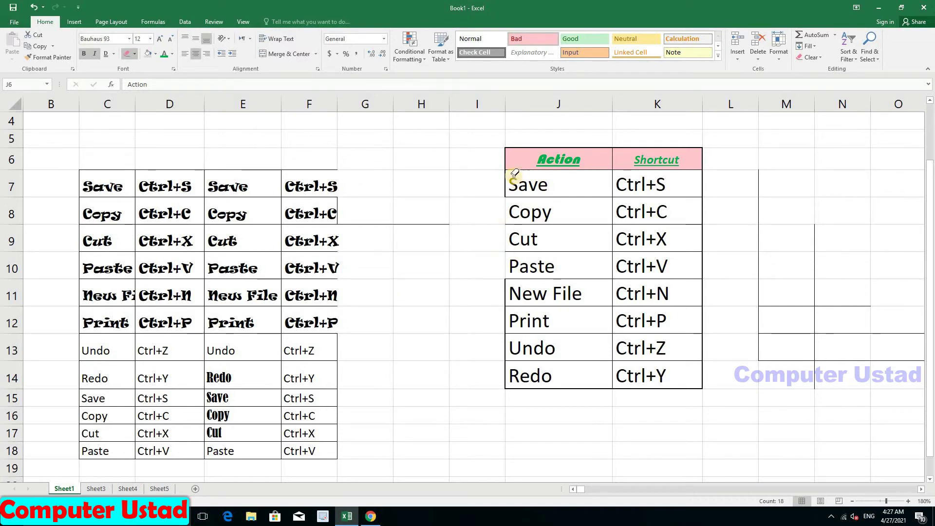
mouse_move(511, 211)
mouse_down()
mouse_move(507, 391)
mouse_move(678, 373)
mouse_move(702, 385)
mouse_up()
mouse_move(683, 292)
mouse_down()
mouse_move(611, 224)
mouse_move(581, 320)
mouse_move(559, 243)
mouse_move(563, 207)
mouse_up()
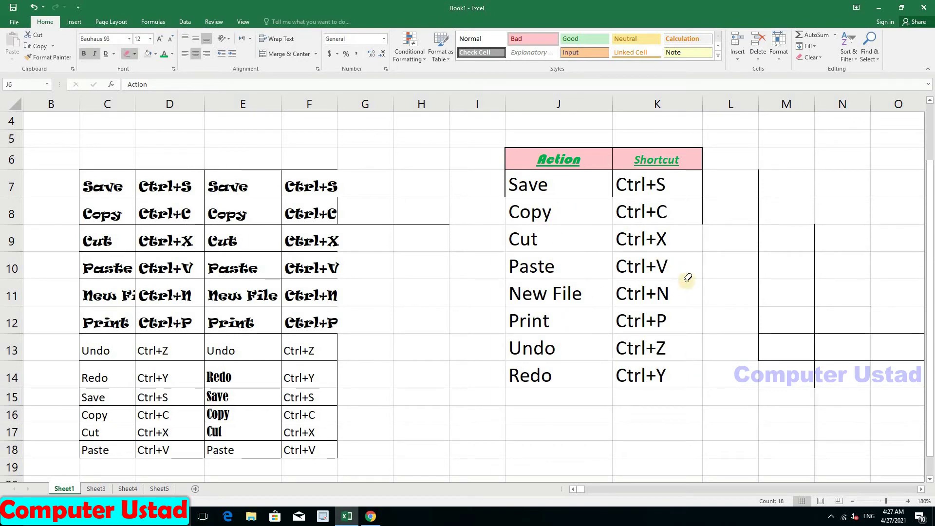
drag(655, 209, 526, 188)
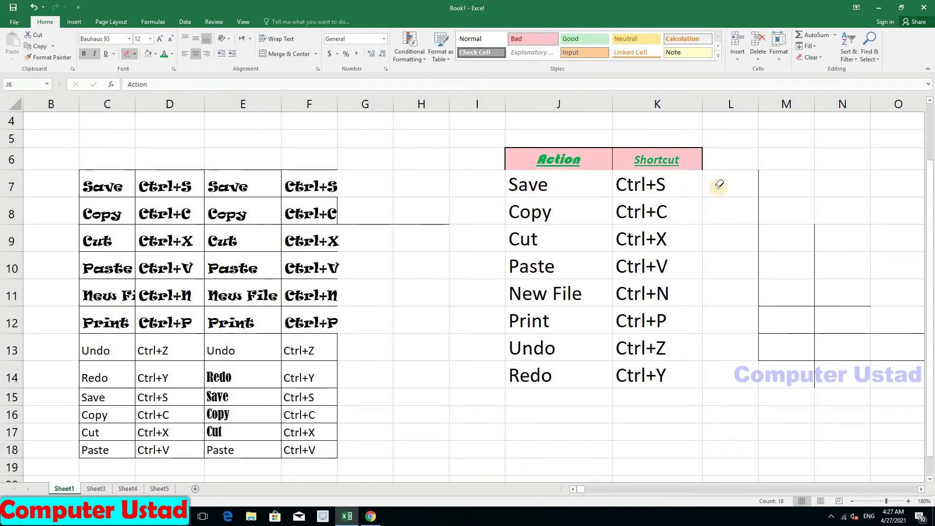
Draw thin red border lines around column J and down column K's right edge, rows 7–14
click(133, 55)
mouse_move(176, 277)
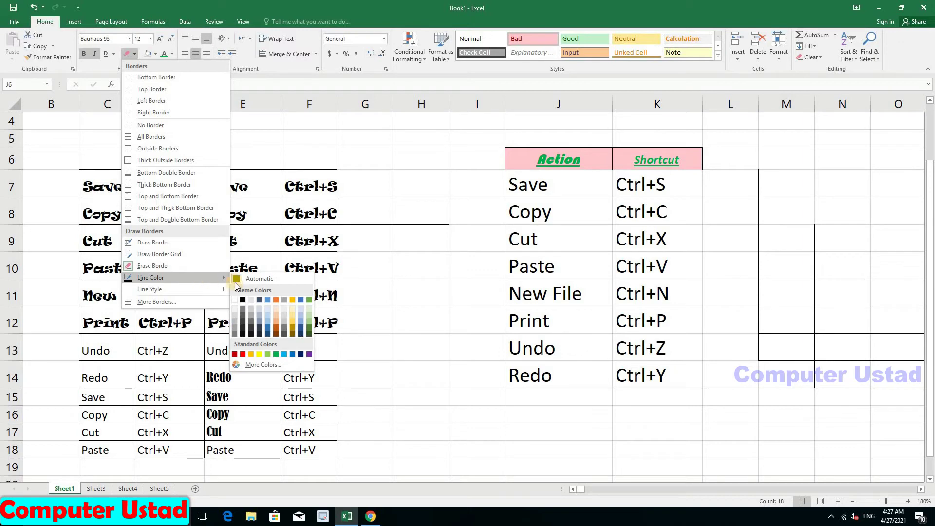
click(244, 353)
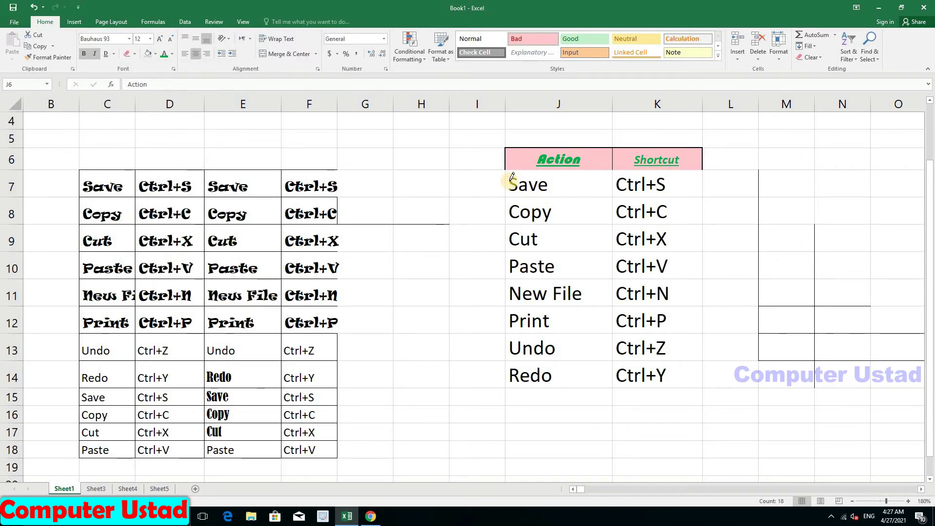
drag(507, 176, 582, 383)
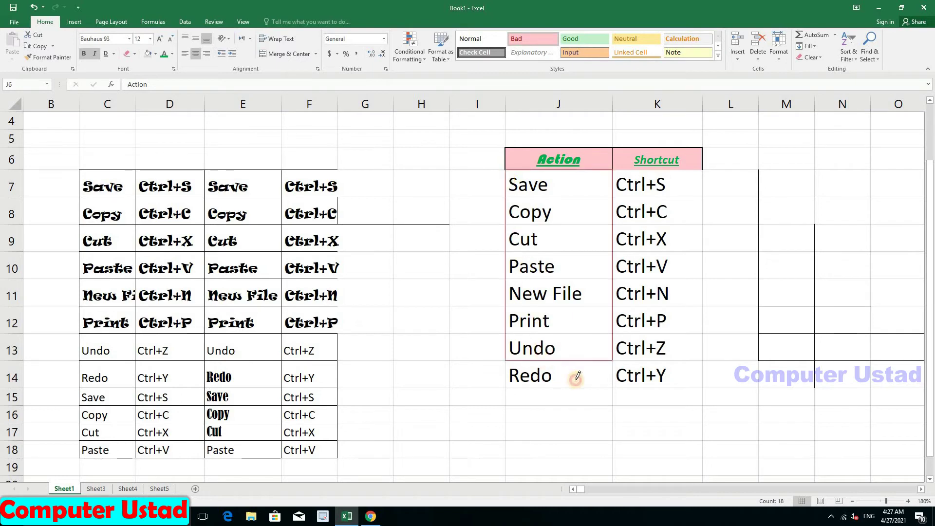
mouse_move(685, 196)
mouse_down()
mouse_move(701, 378)
mouse_move(627, 388)
mouse_up()
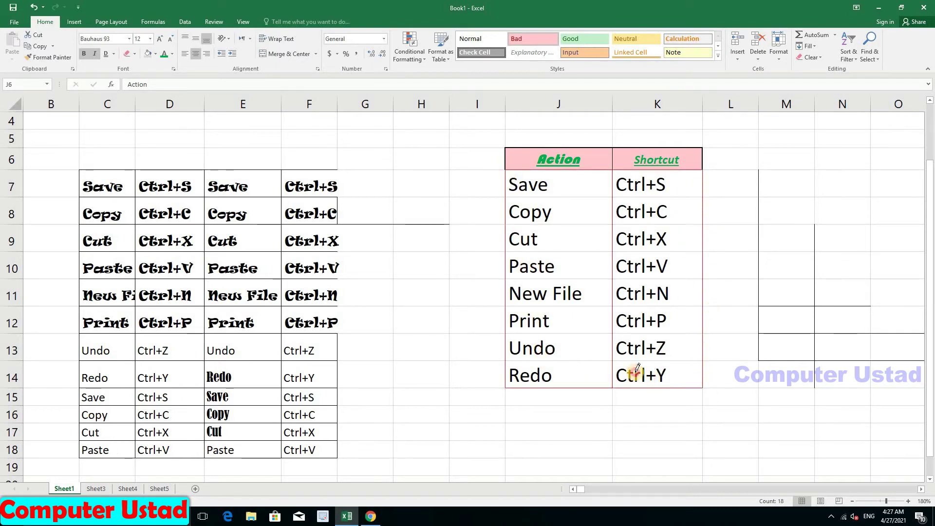
Apply red All Borders to every cell of the Action/Shortcut table J6:K14
click(135, 53)
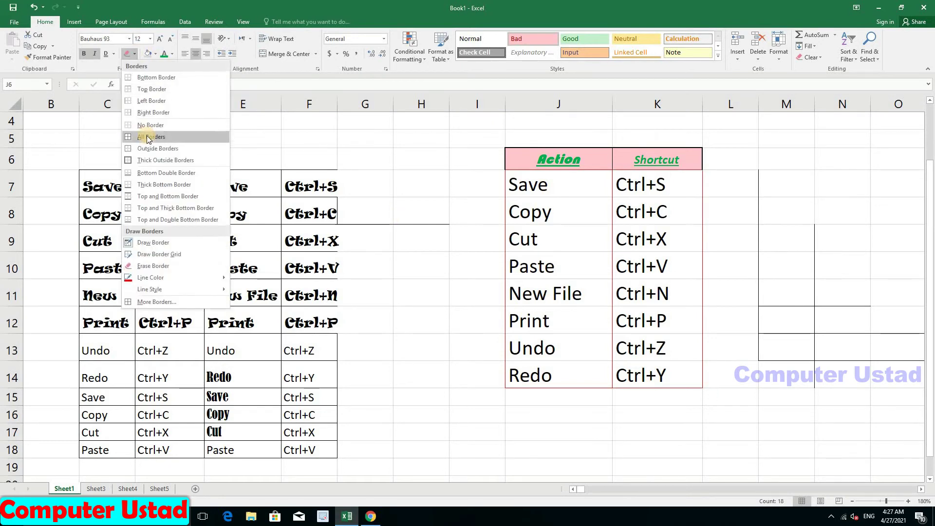
click(524, 153)
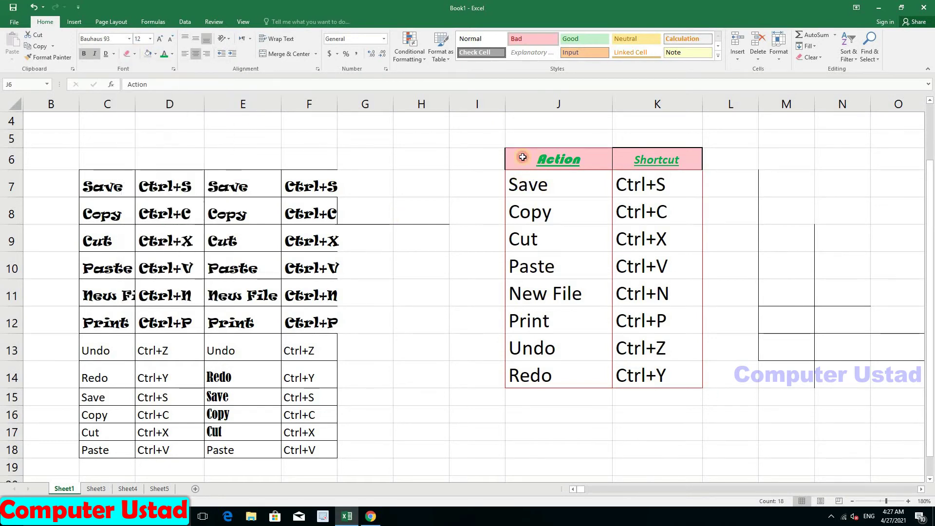
drag(519, 156, 655, 376)
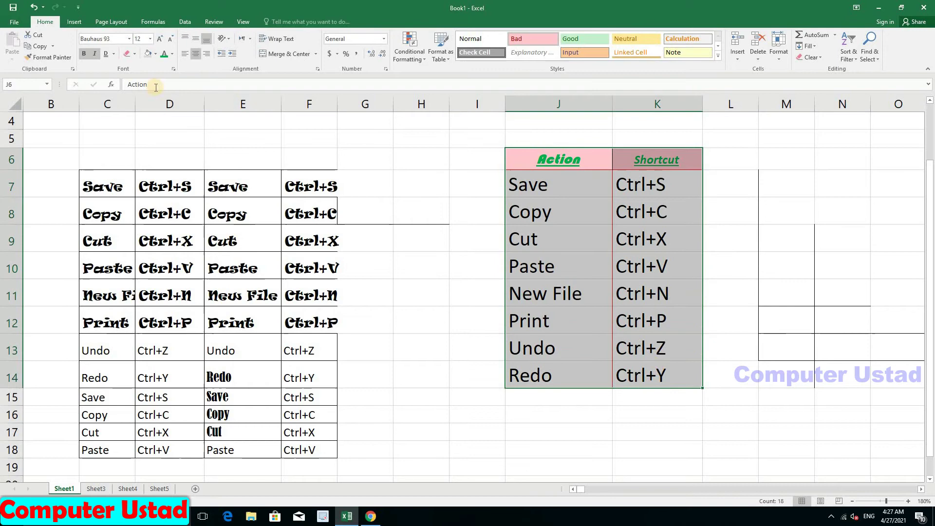
click(135, 54)
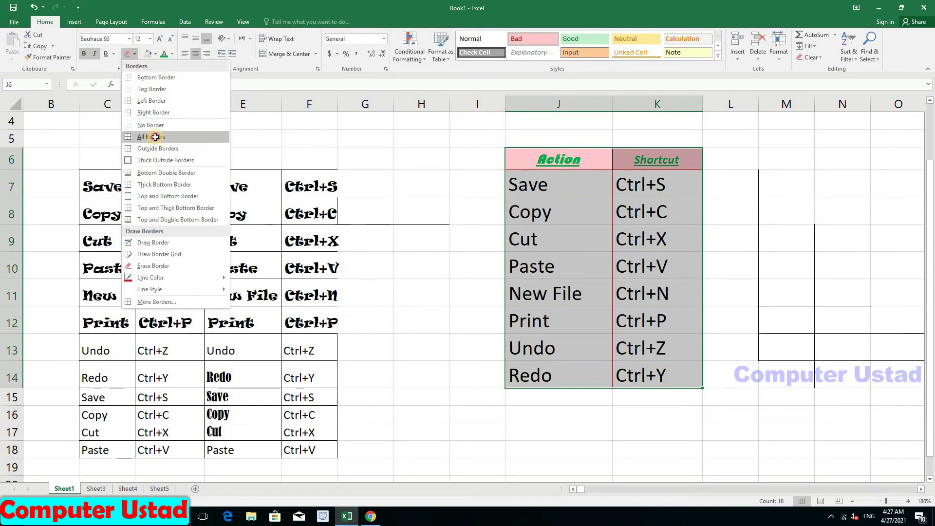
click(156, 134)
click(541, 244)
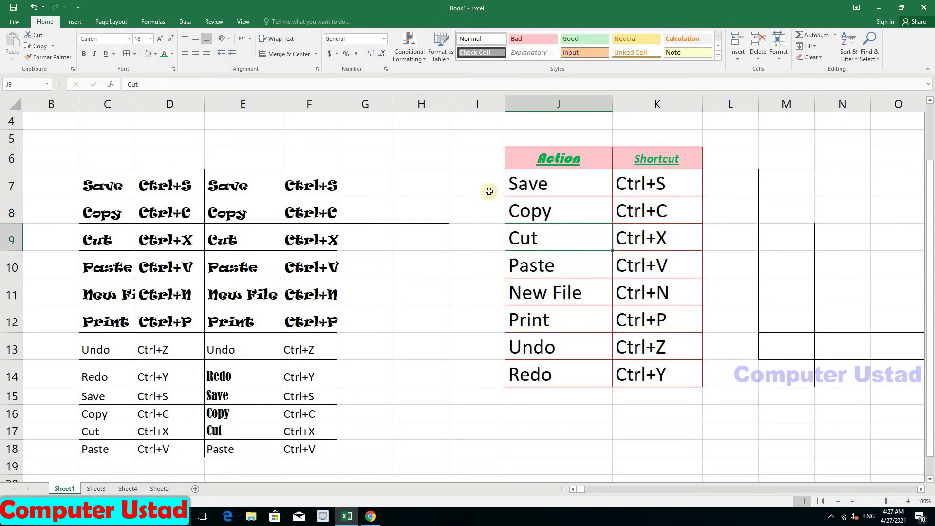
click(136, 55)
mouse_move(150, 290)
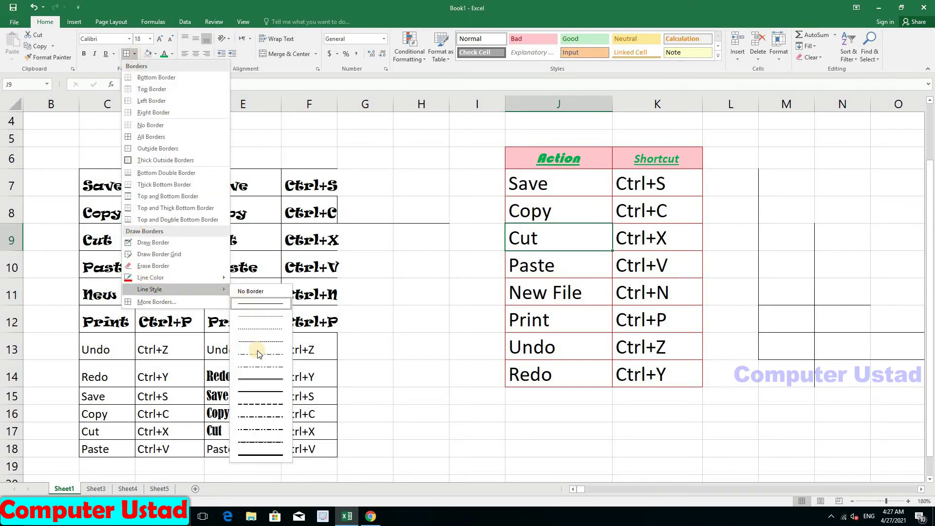
Choose a dotted line style and draw a dotted border around the Print cell
click(284, 326)
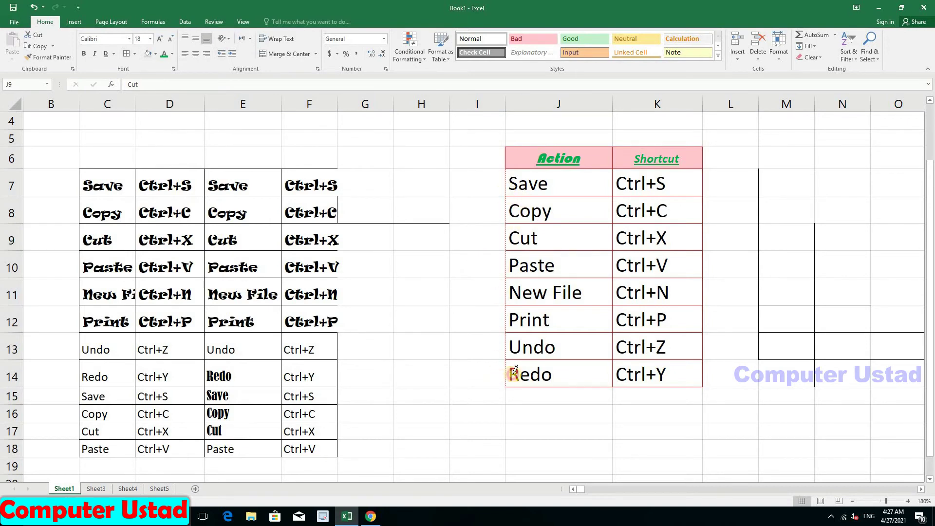
drag(510, 330, 611, 309)
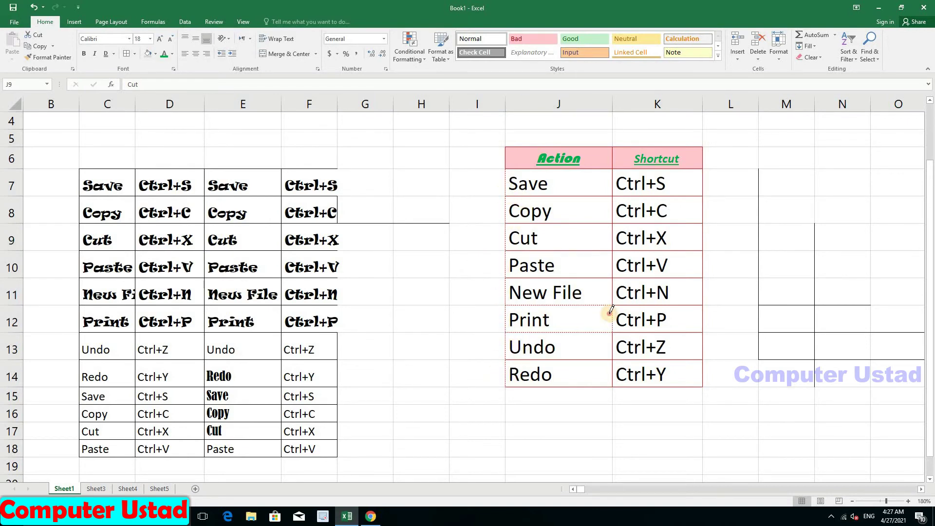
click(582, 299)
click(523, 181)
key(shift+Down)
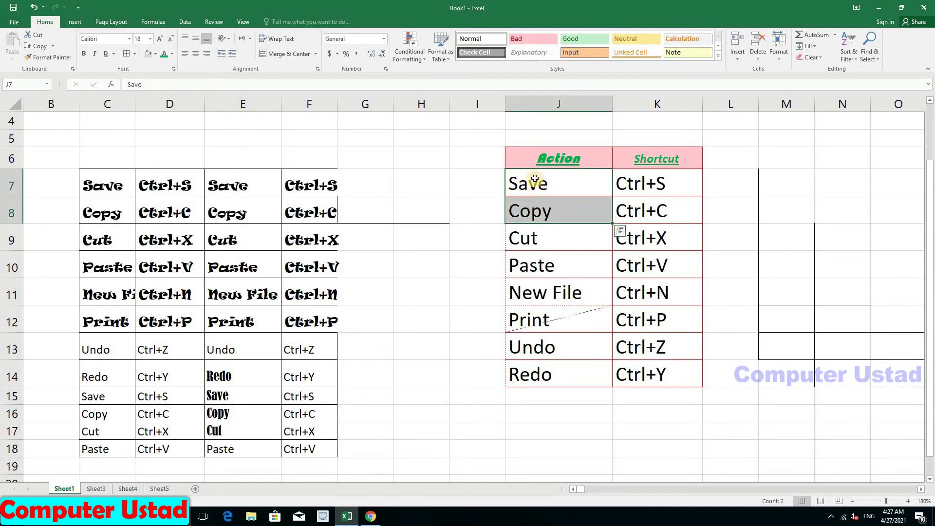
Make all red borders of the table J6:K14 dotted
drag(530, 164, 635, 395)
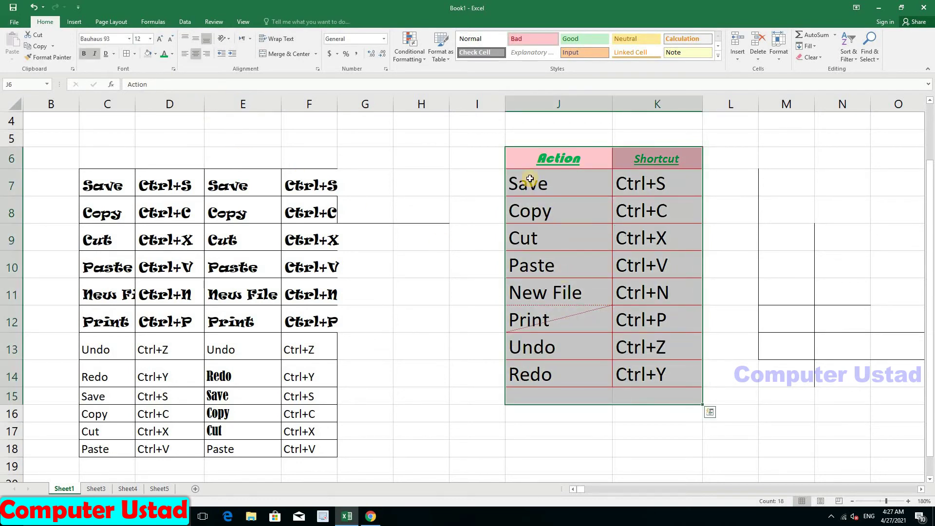
click(527, 159)
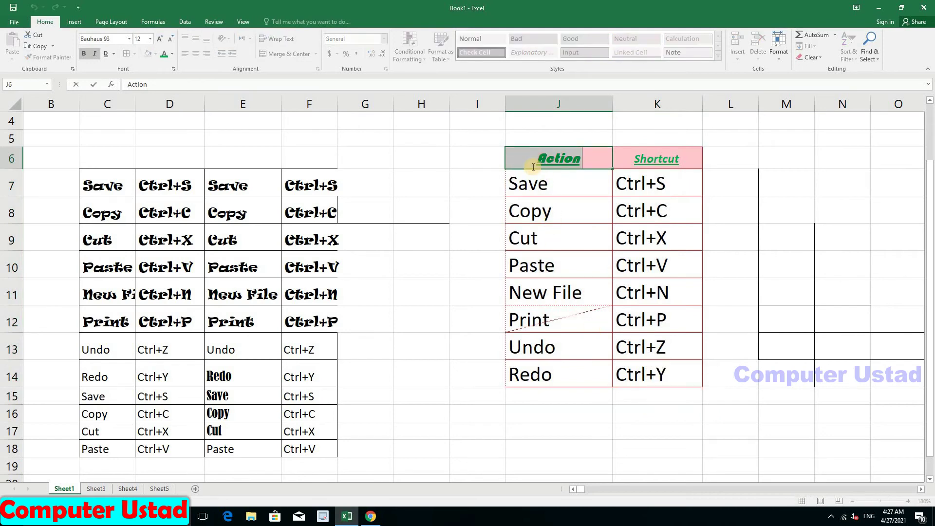
mouse_move(532, 165)
mouse_down()
mouse_move(530, 184)
mouse_move(635, 375)
mouse_up()
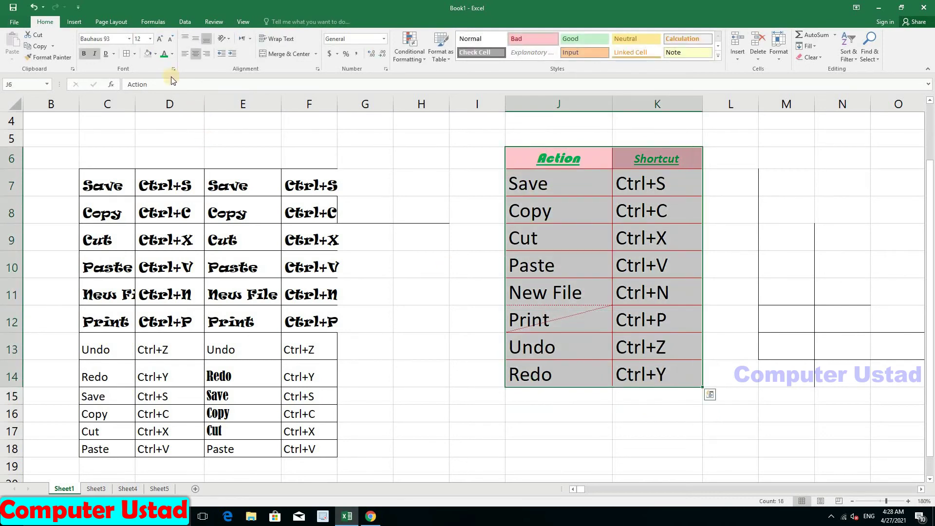
click(128, 57)
click(516, 258)
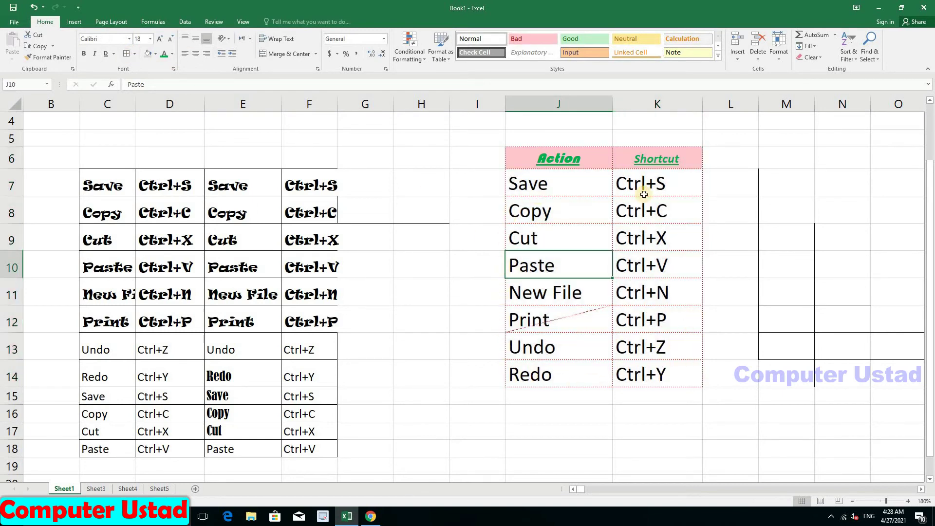
Set the border line colour to Automatic and the line style to solid
click(134, 58)
mouse_move(150, 277)
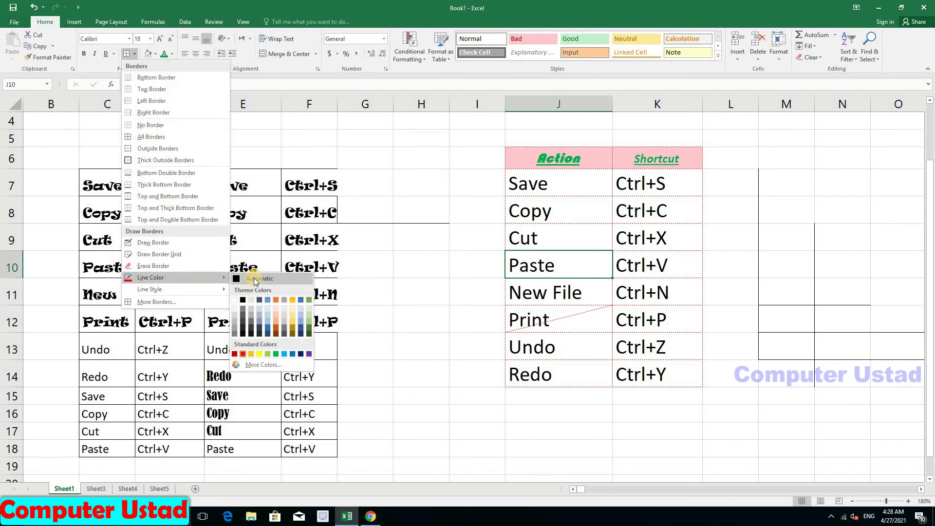
click(253, 278)
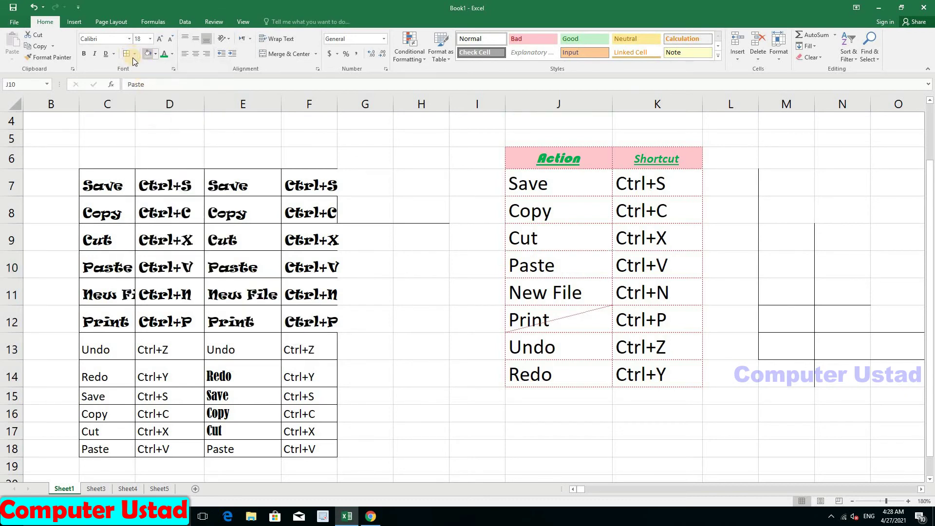
click(133, 54)
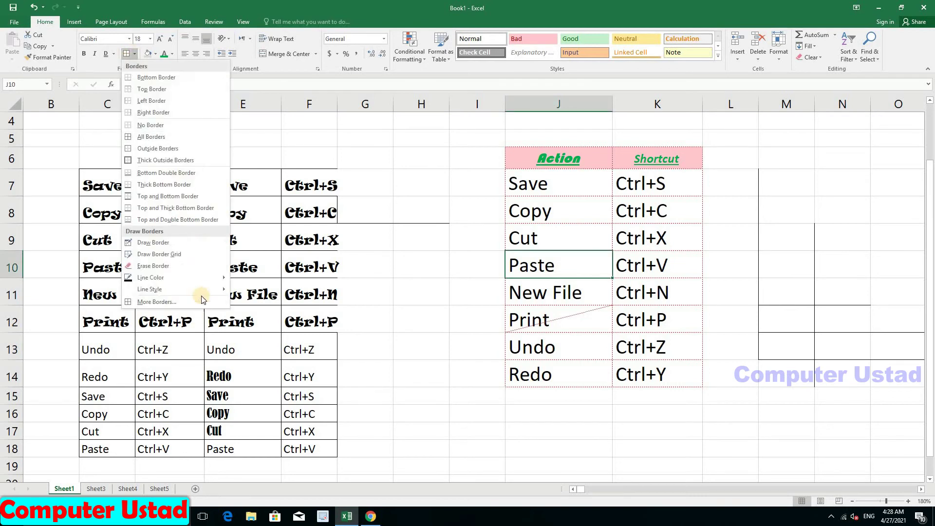
mouse_move(150, 290)
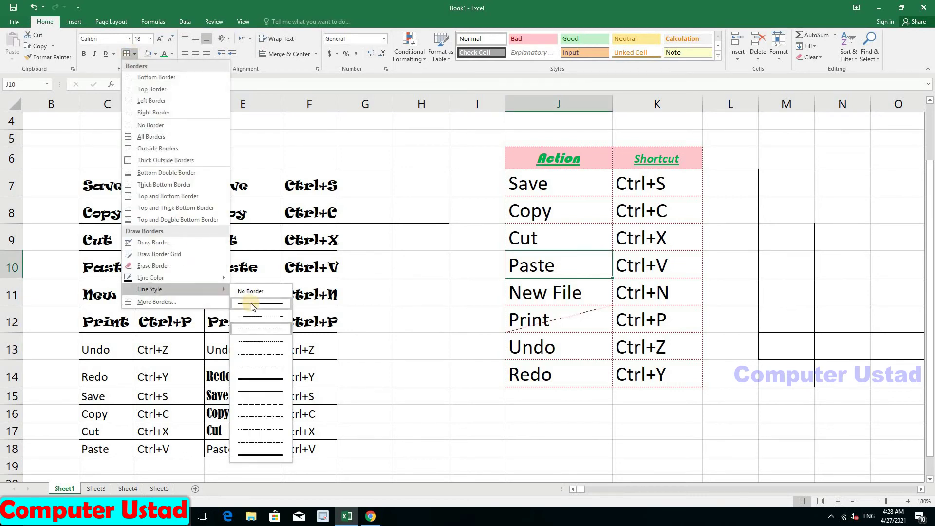
click(252, 304)
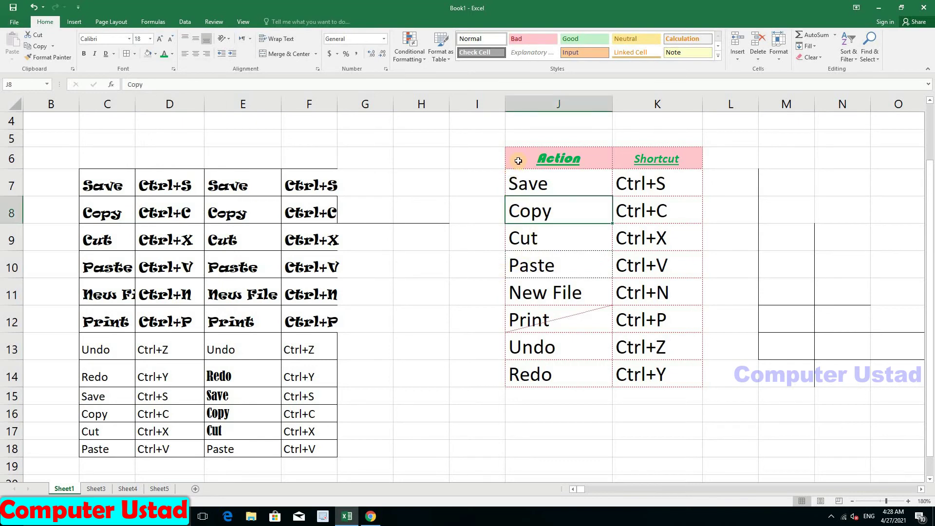
Apply solid black All Borders to every cell of J6:K14
drag(513, 159, 653, 372)
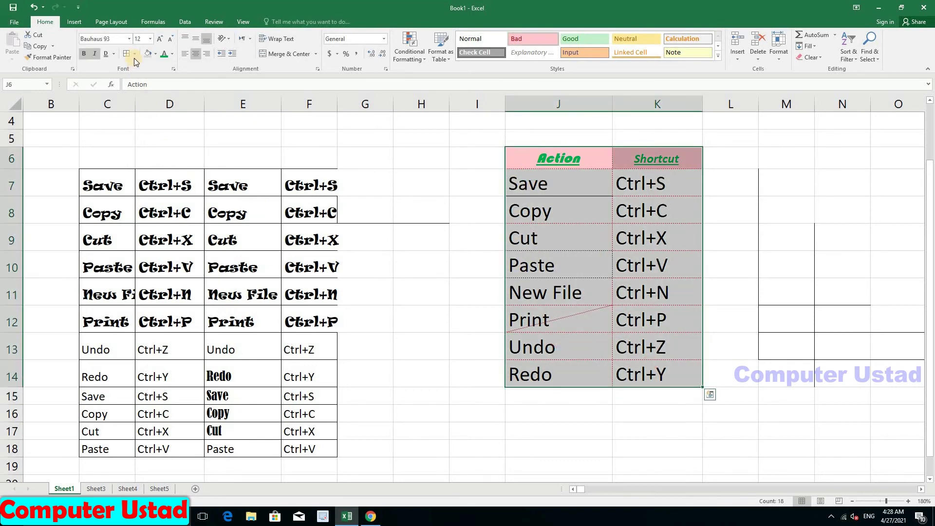
click(127, 54)
click(562, 270)
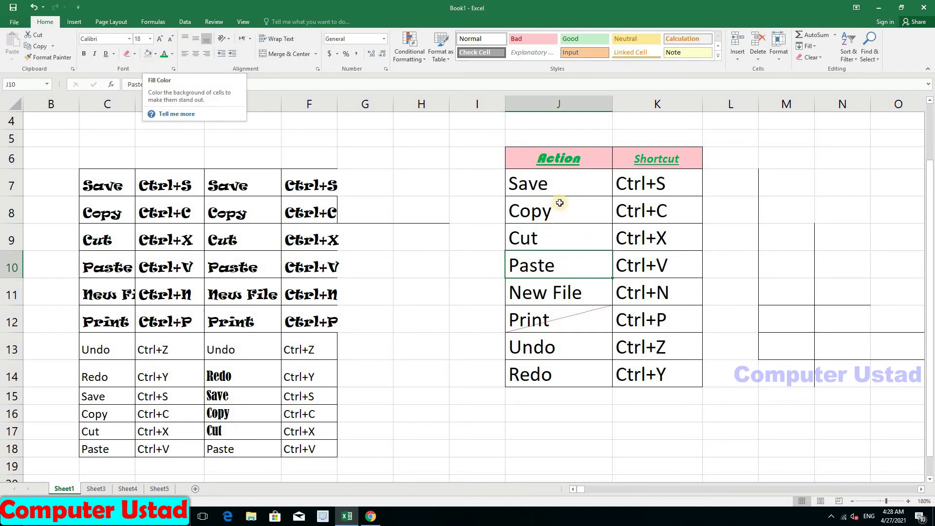
click(411, 238)
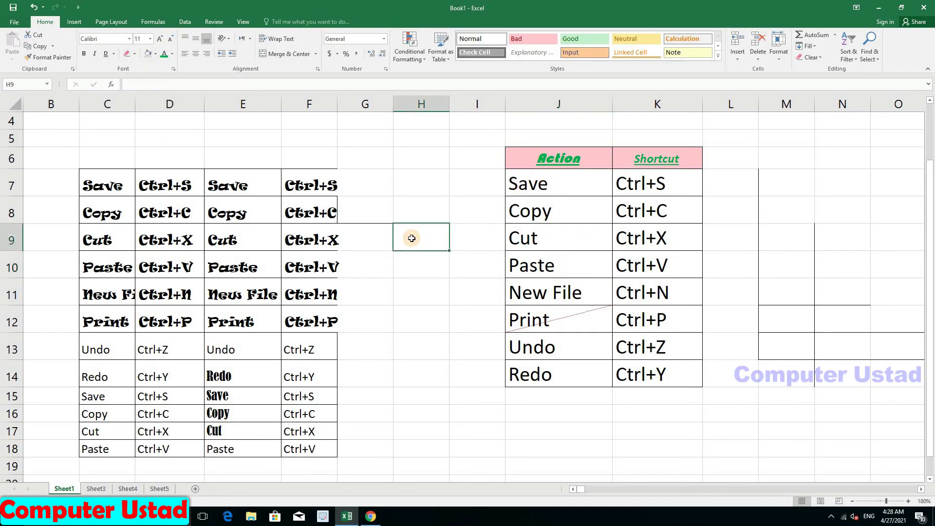
Fill cell H9 with light blue
click(156, 54)
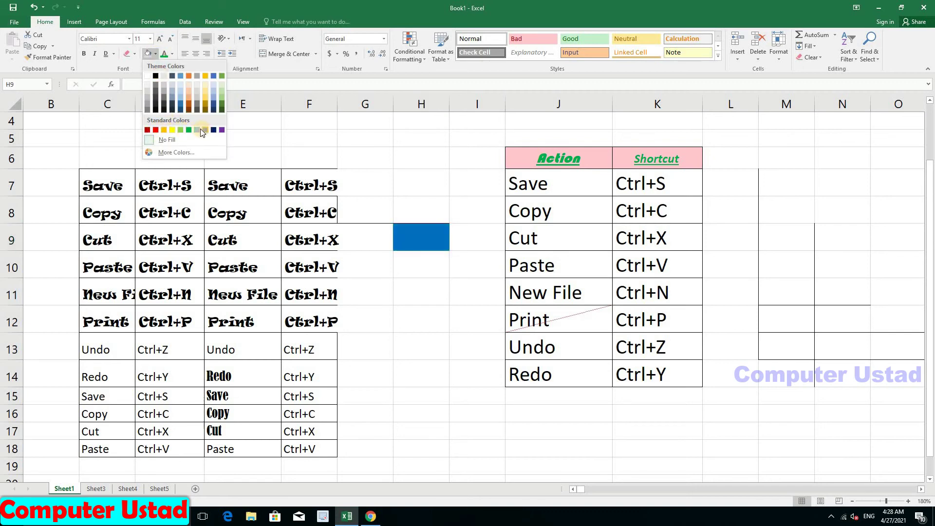
click(200, 130)
click(404, 259)
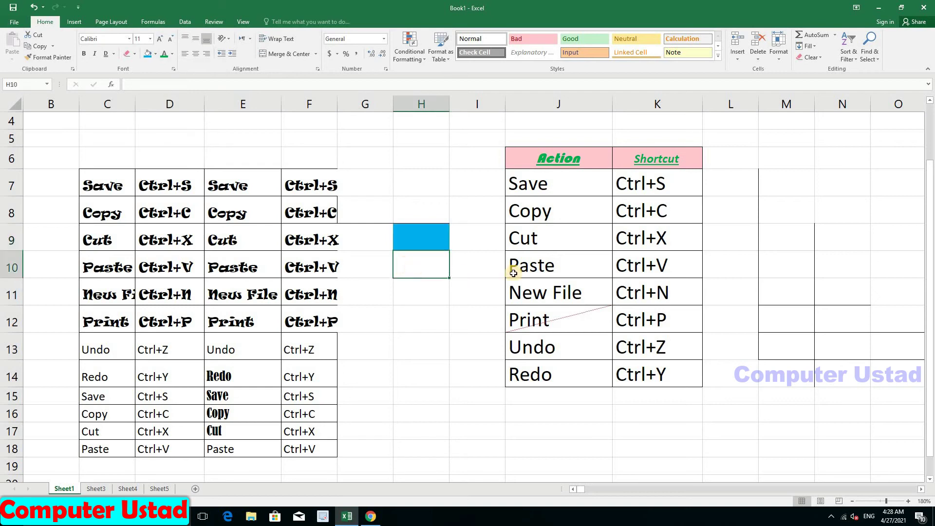
Fill the Action/Shortcut entries J7:K14 with light gold
drag(512, 181, 645, 381)
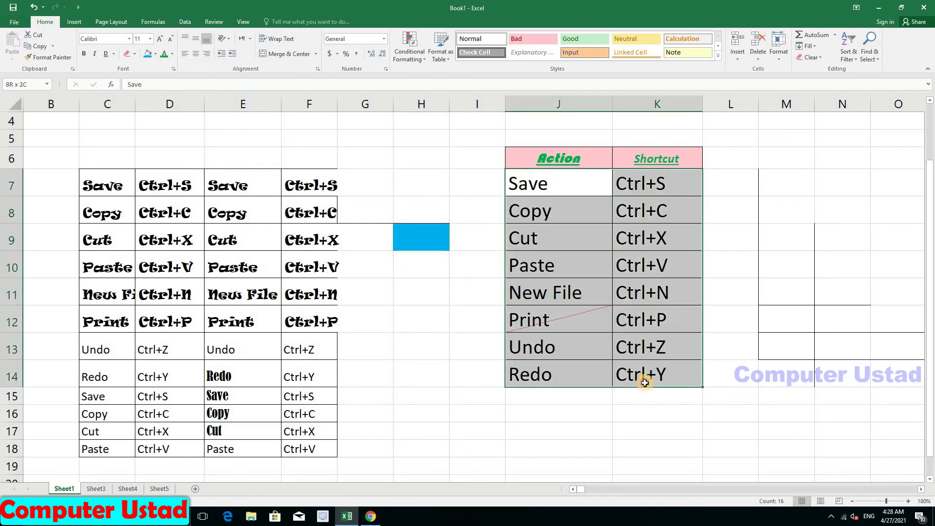
click(155, 57)
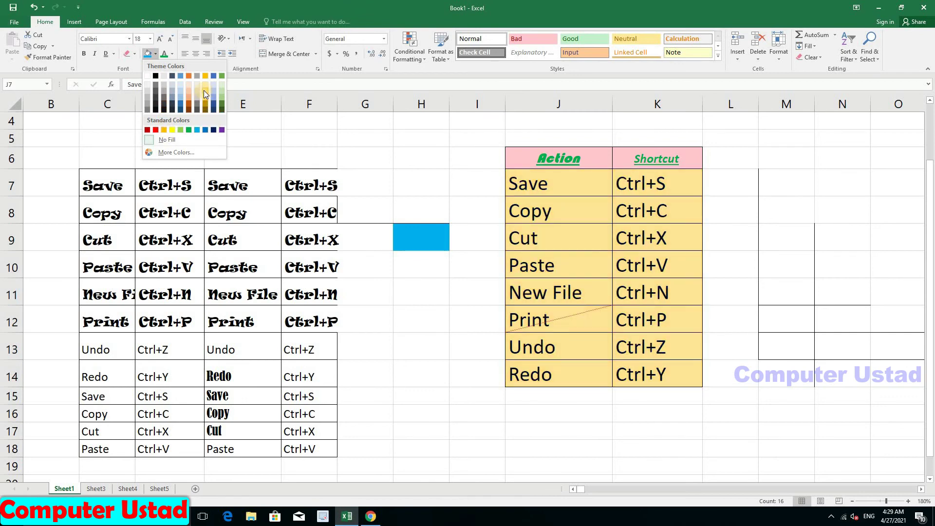
click(203, 90)
Deselect the gold entries and select cells D7 and E7 in the left table
click(626, 257)
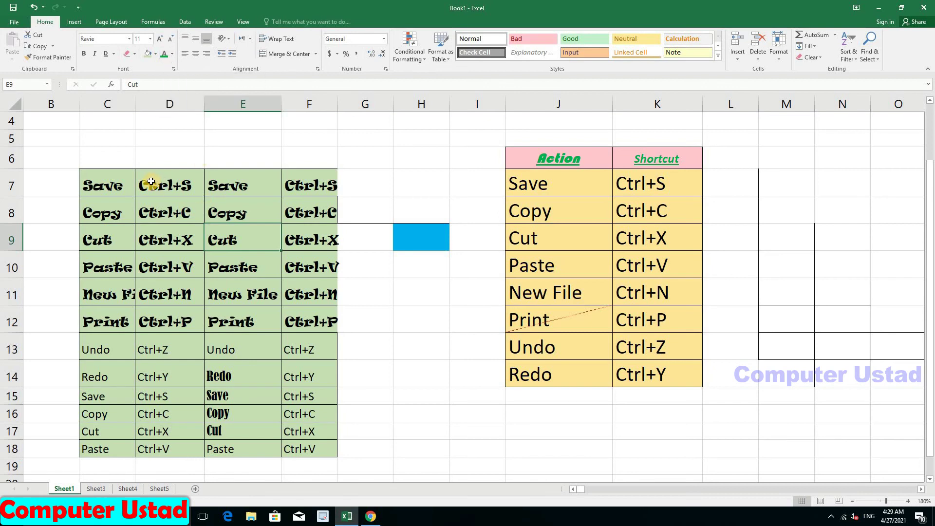
click(164, 188)
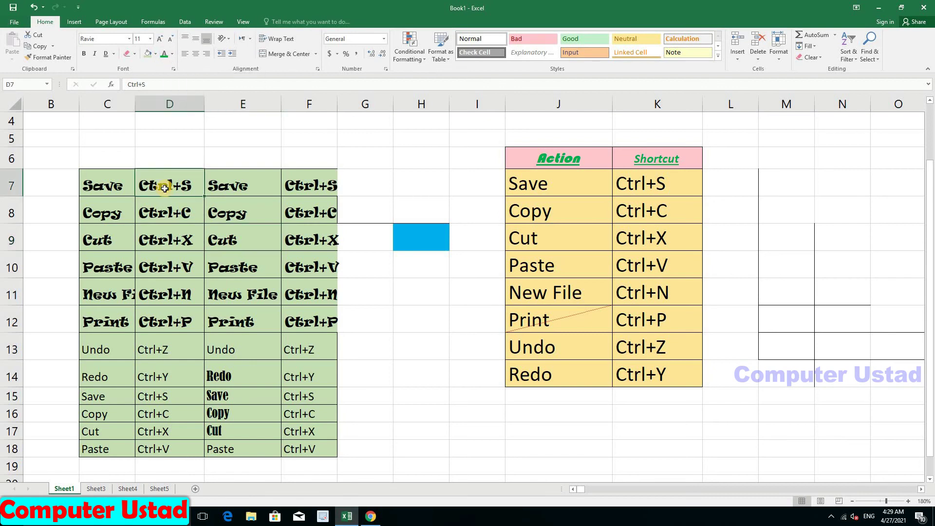
click(229, 189)
Make the Action and Shortcut header text in J6:K6 red
click(535, 157)
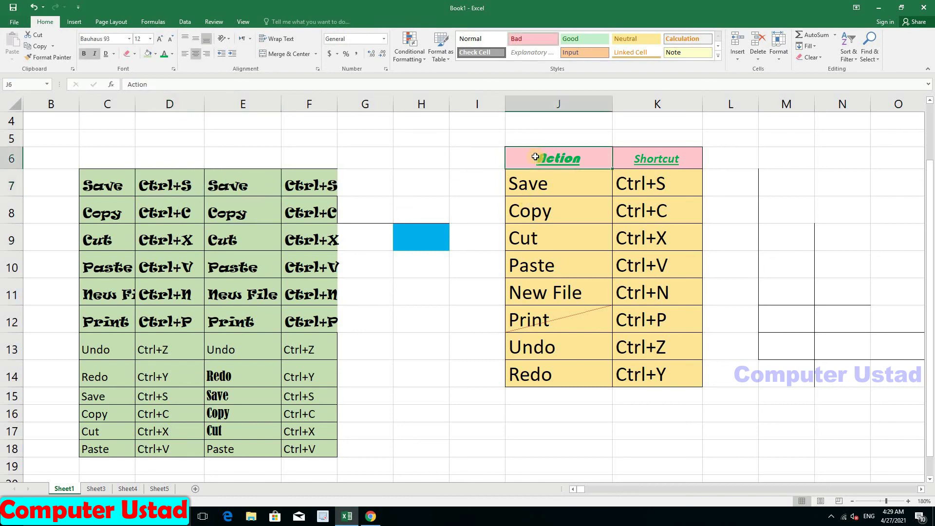
drag(598, 160, 633, 159)
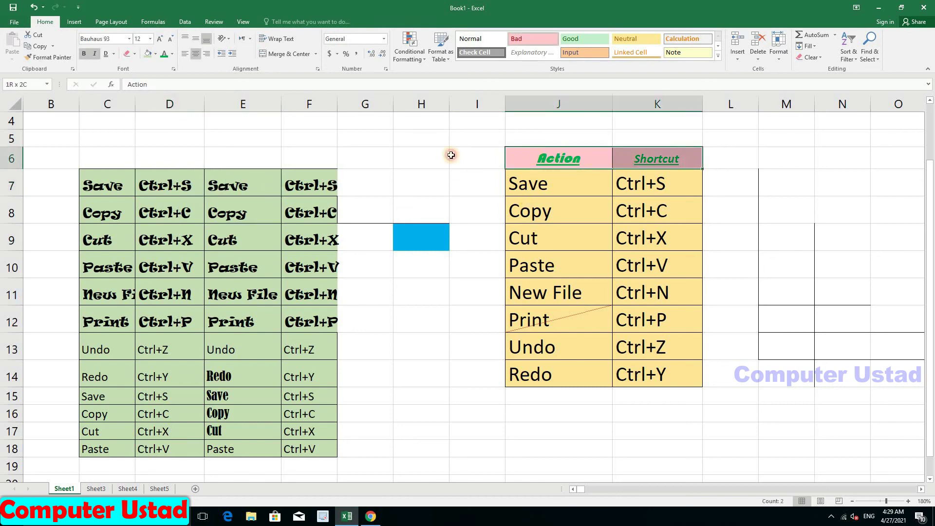
click(173, 55)
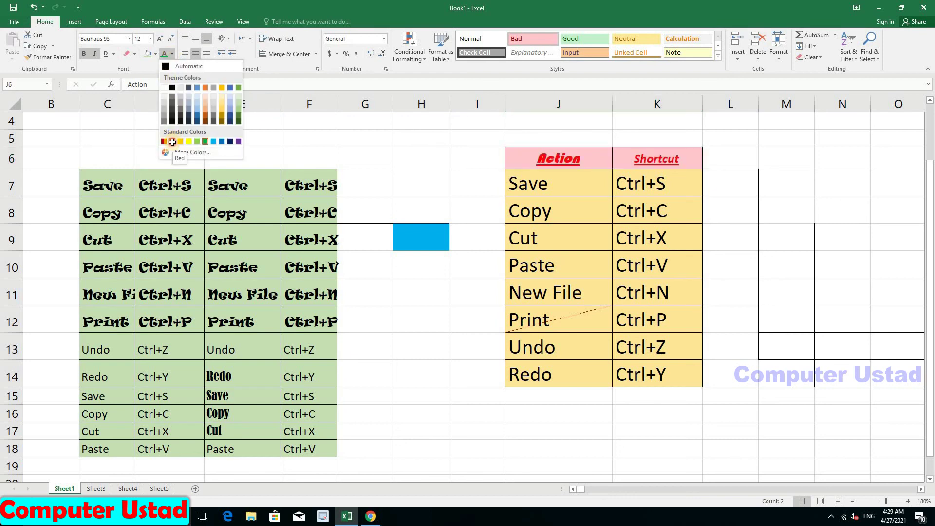
click(164, 141)
Make the table entries in J7:K14 green text
drag(611, 334, 626, 374)
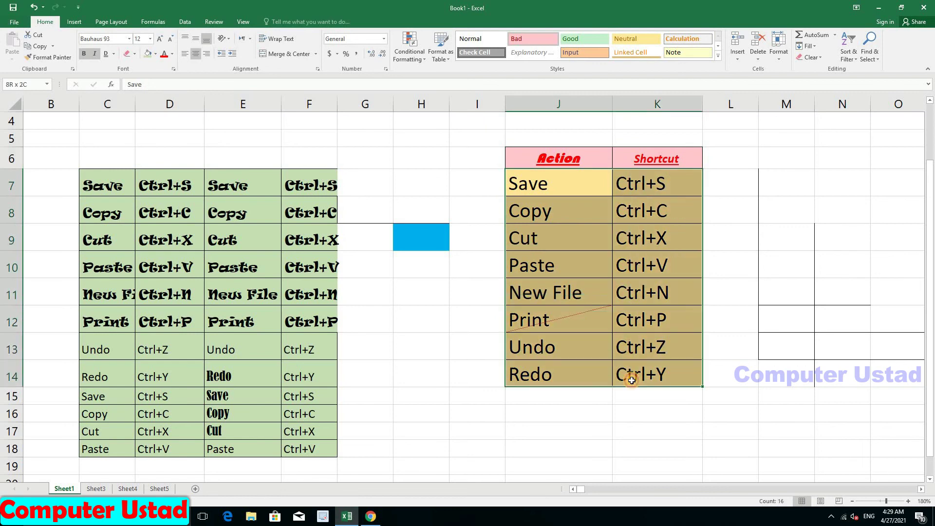
click(172, 54)
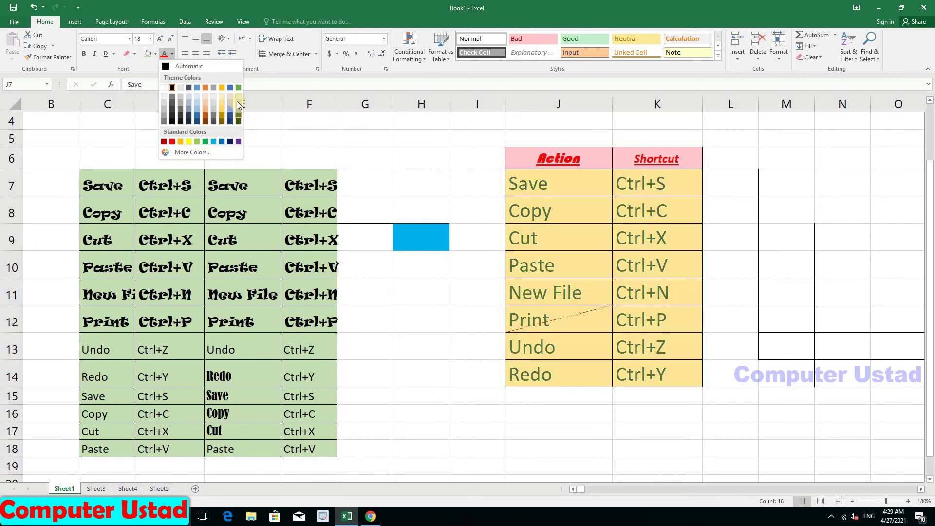
click(204, 141)
click(529, 240)
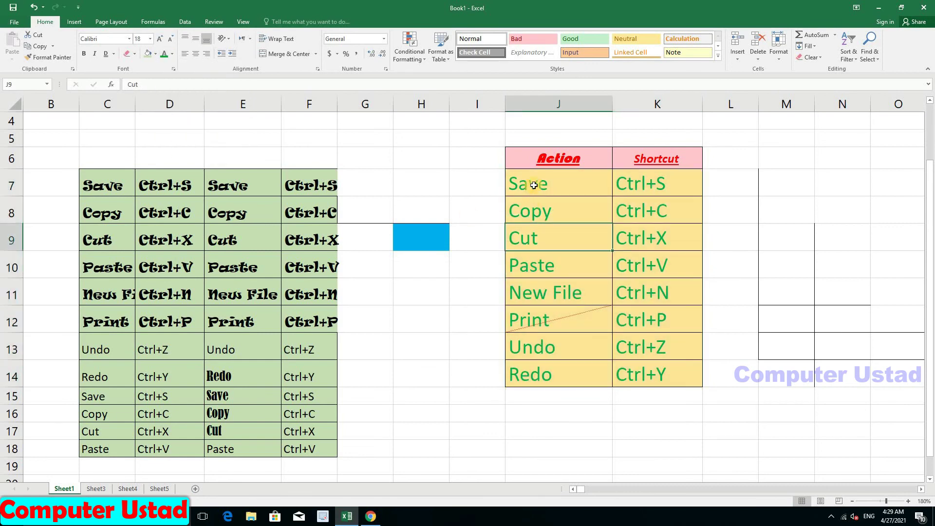